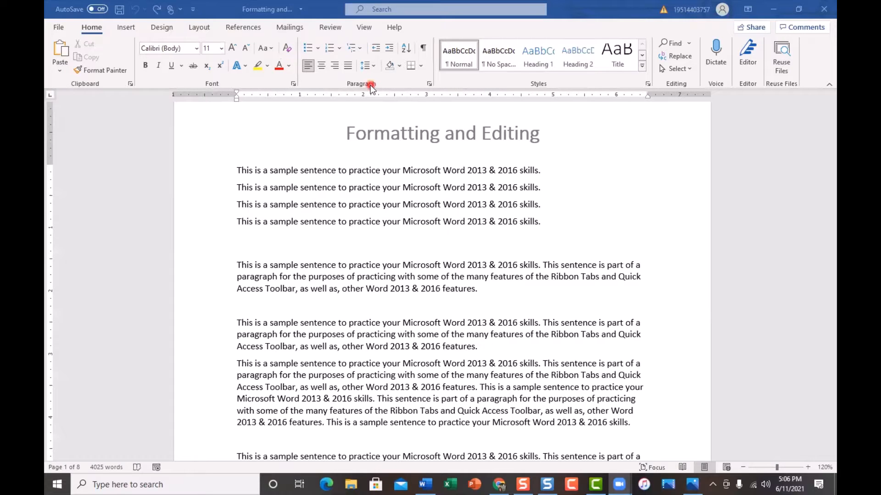
Look over the ribbon commands for Insert, Design, Layout, References, Mailings and Review, and return to the Home commands.
left_click(126, 27)
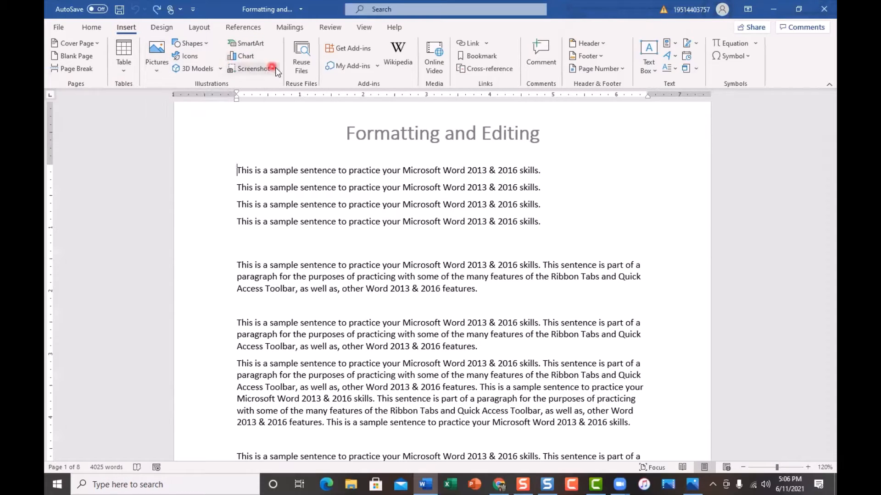
left_click(160, 28)
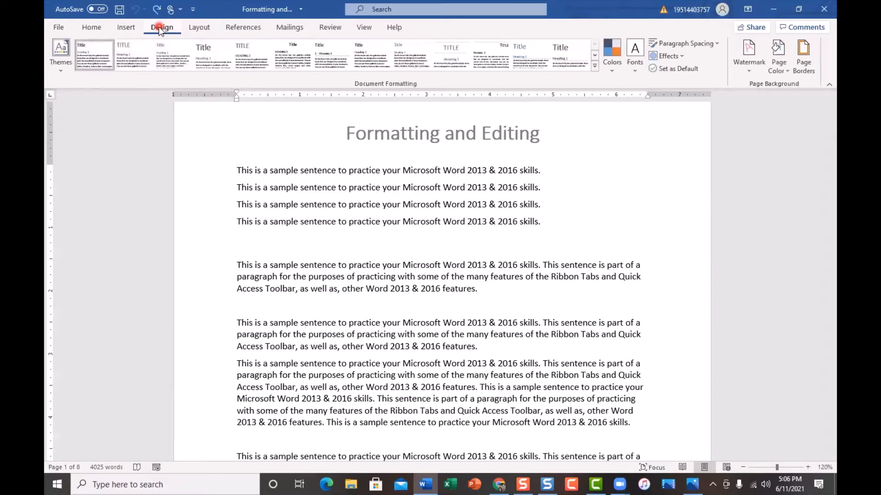
left_click(202, 28)
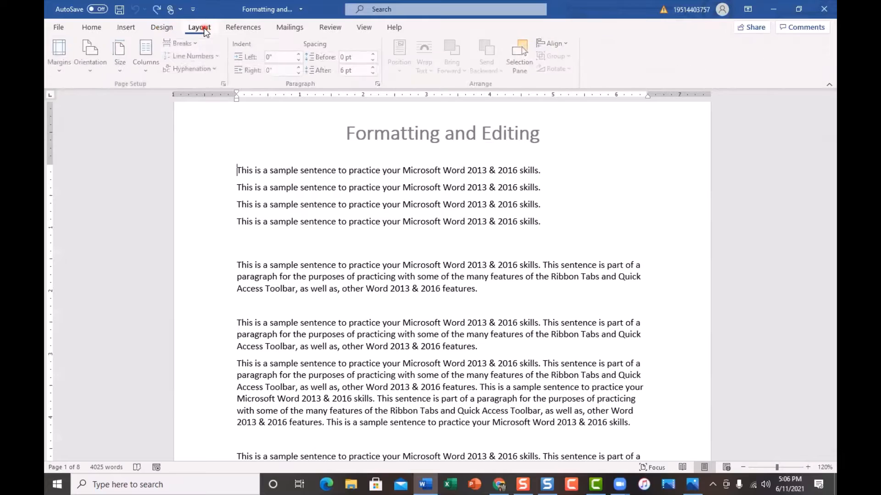
left_click(236, 29)
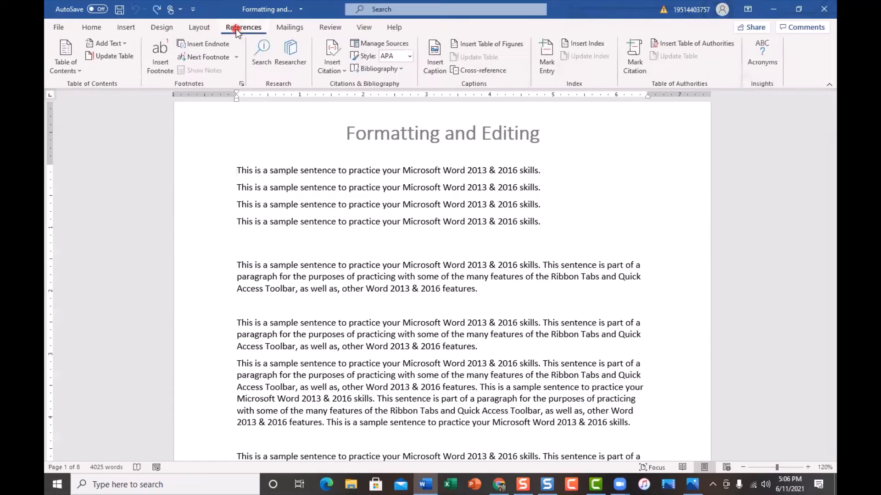
left_click(291, 26)
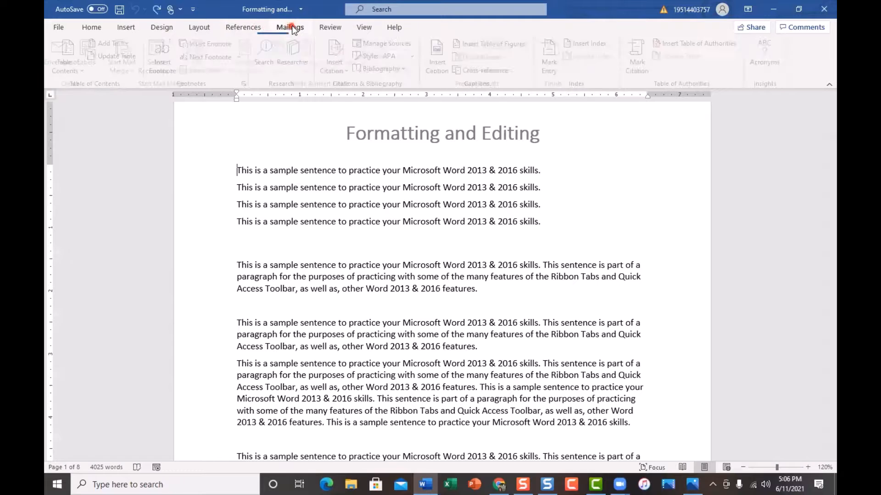
left_click(330, 28)
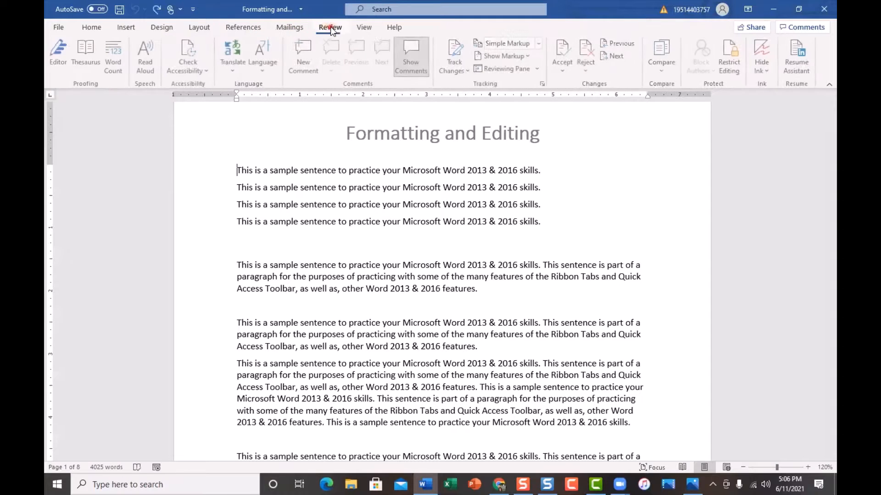
left_click(90, 28)
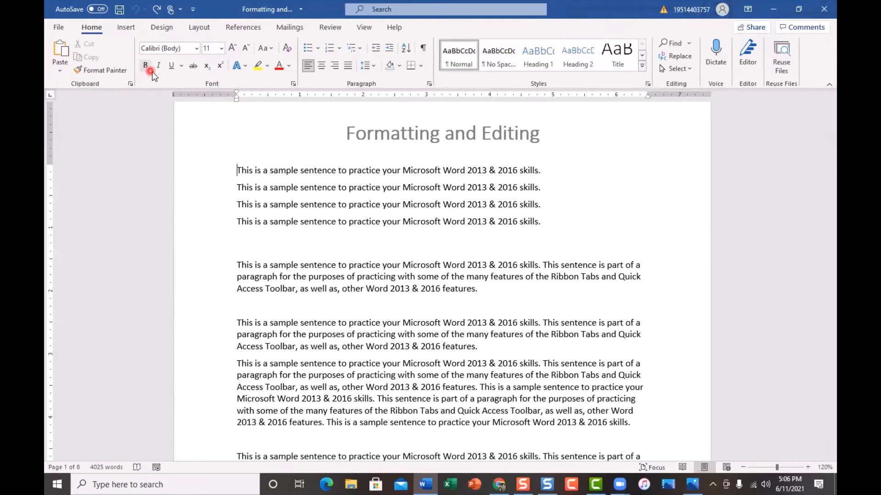
Examine the ribbon customization options, including the available commands and the main tabs, and close them without changes.
right_click(117, 44)
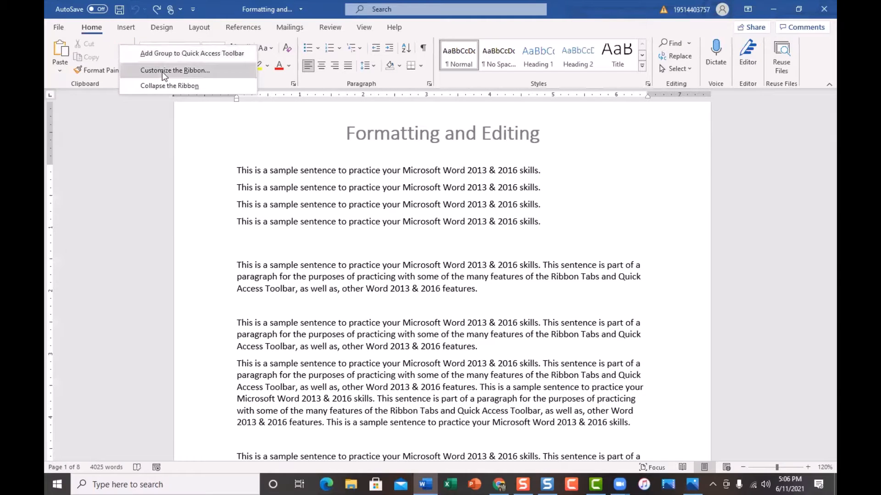
left_click(209, 71)
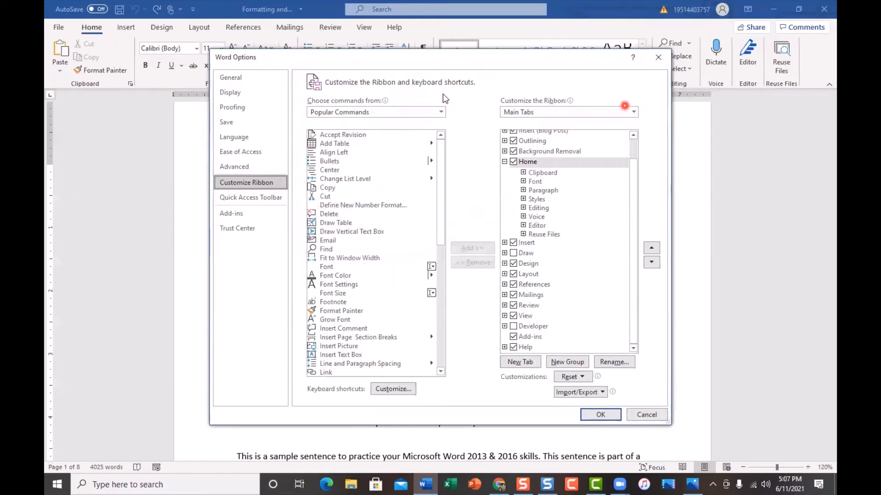
left_click(624, 106)
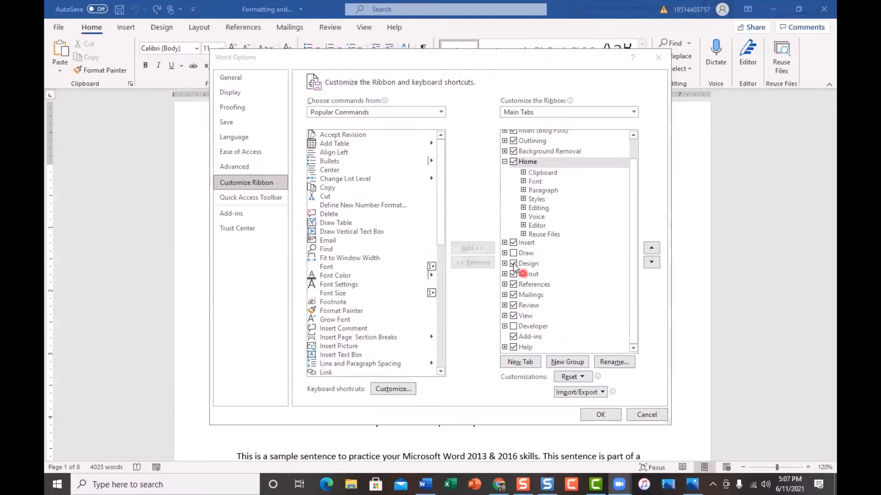
left_click(379, 59)
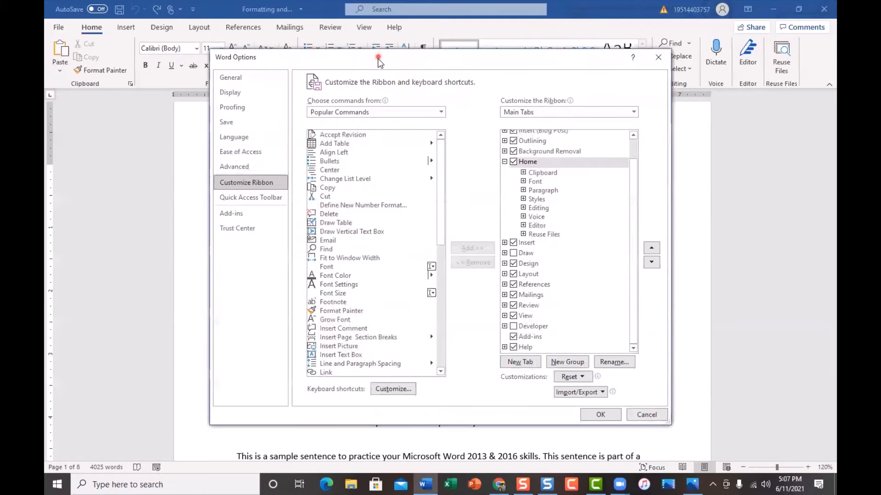
left_click_drag(379, 58, 376, 86)
left_click(656, 87)
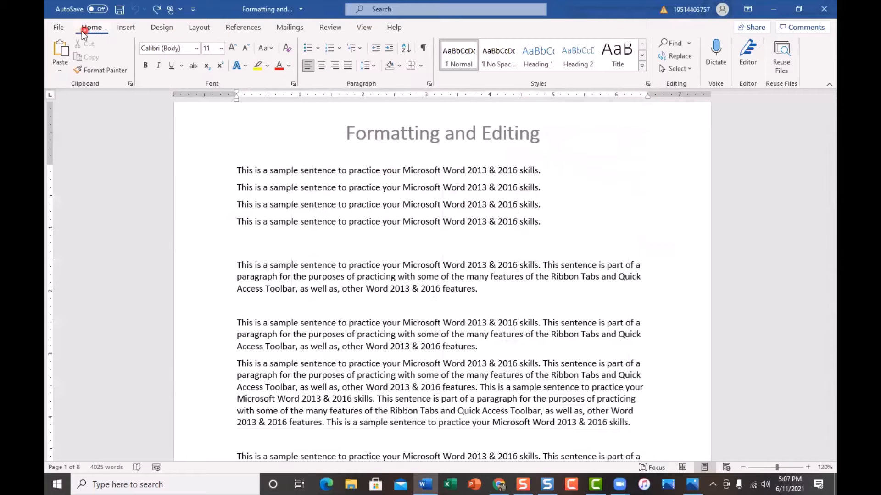
Enable the Draw and Developer tabs in the ribbon customization options and apply the change.
left_click(56, 29)
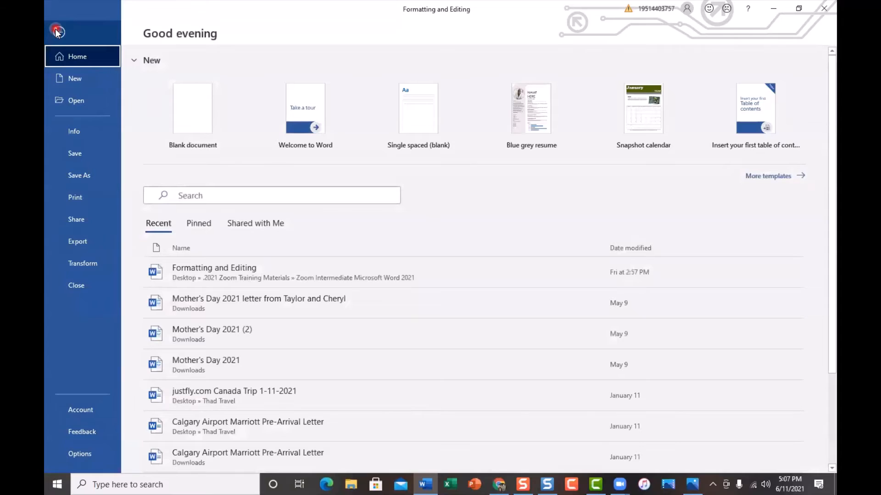
left_click(90, 459)
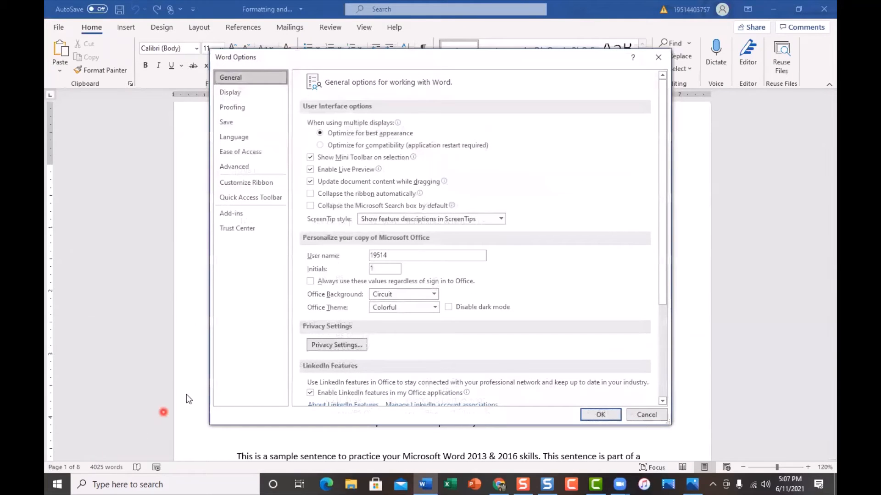
left_click(271, 183)
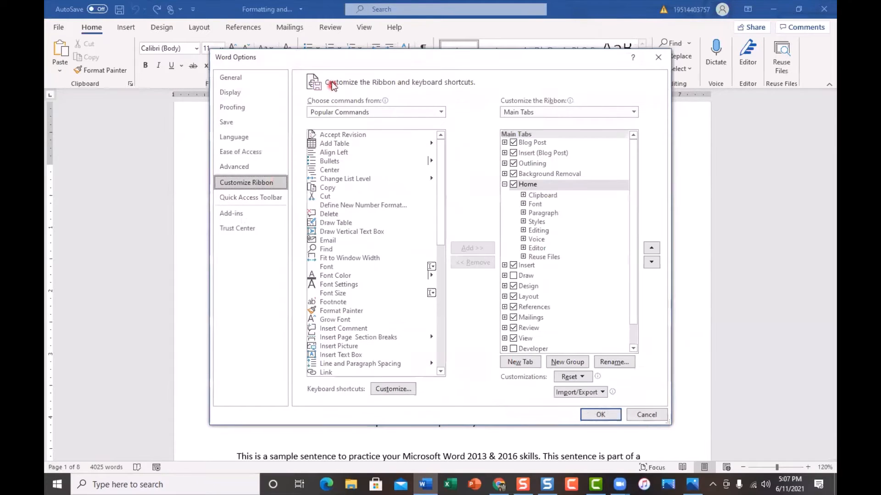
left_click_drag(339, 62, 337, 89)
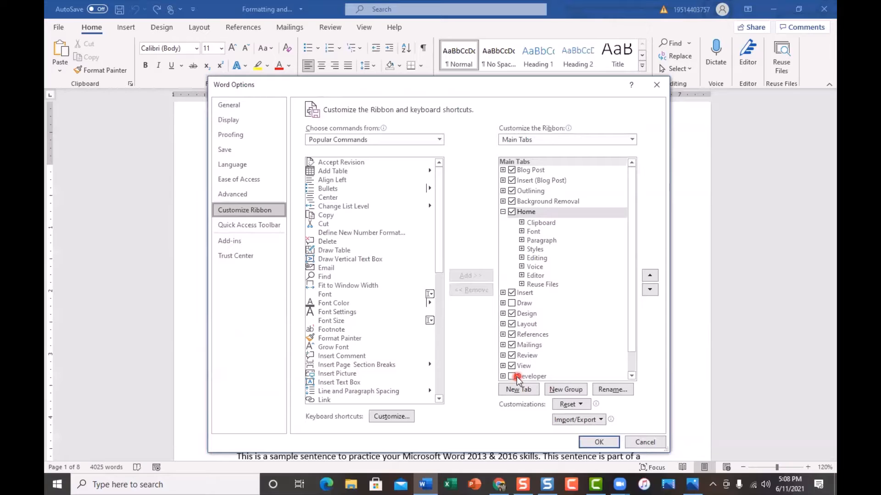
left_click(512, 303)
left_click(512, 304)
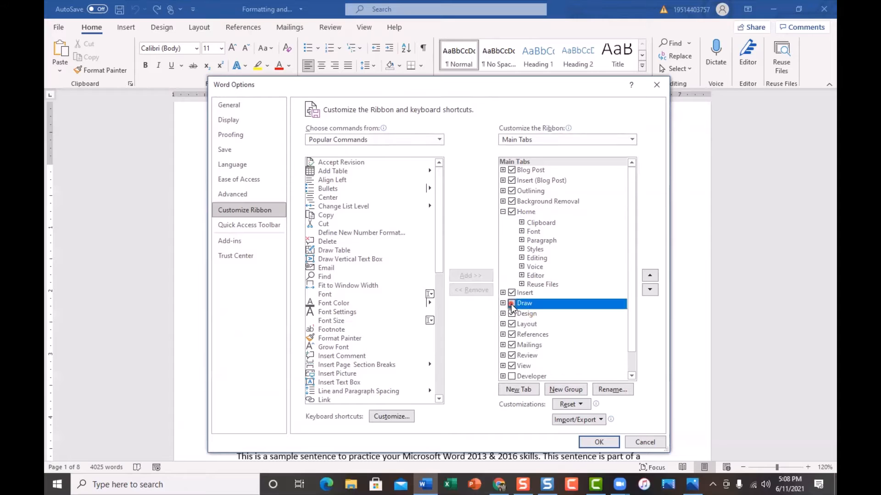
left_click(512, 376)
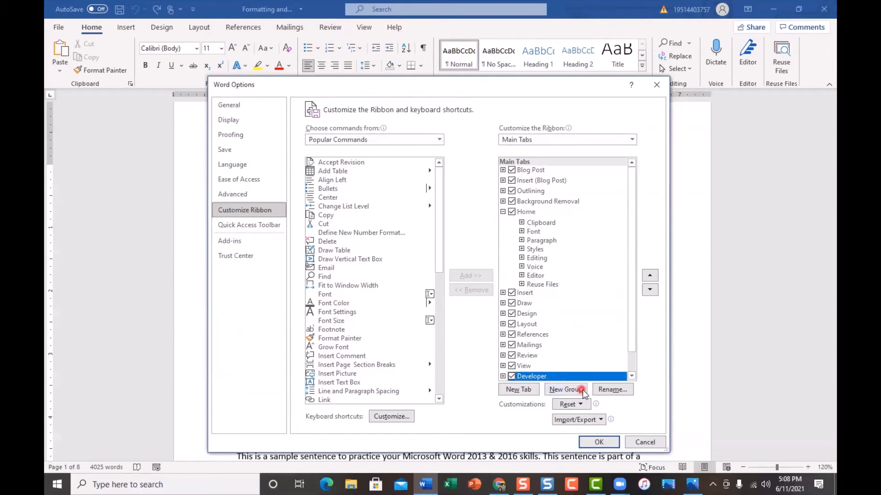
left_click(598, 443)
left_click(602, 443)
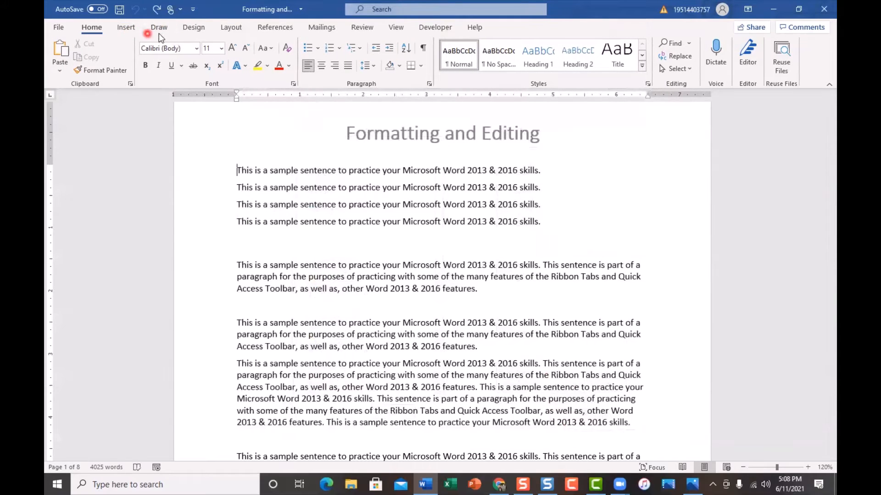
View the ribbon commands offered by the Insert, Draw and Developer tabs.
left_click(125, 29)
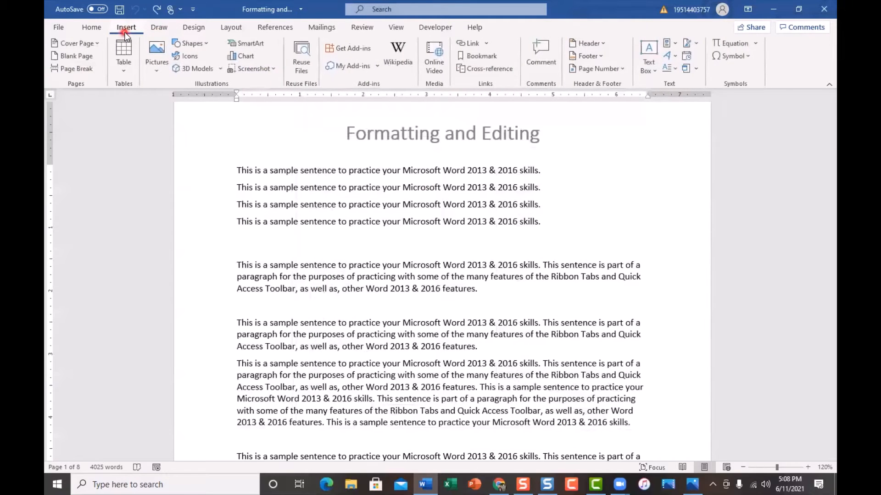
left_click(157, 29)
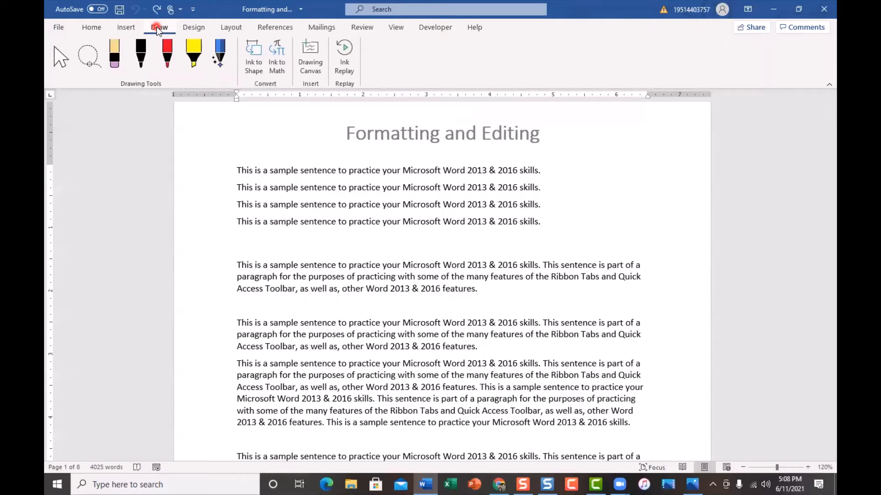
left_click(433, 28)
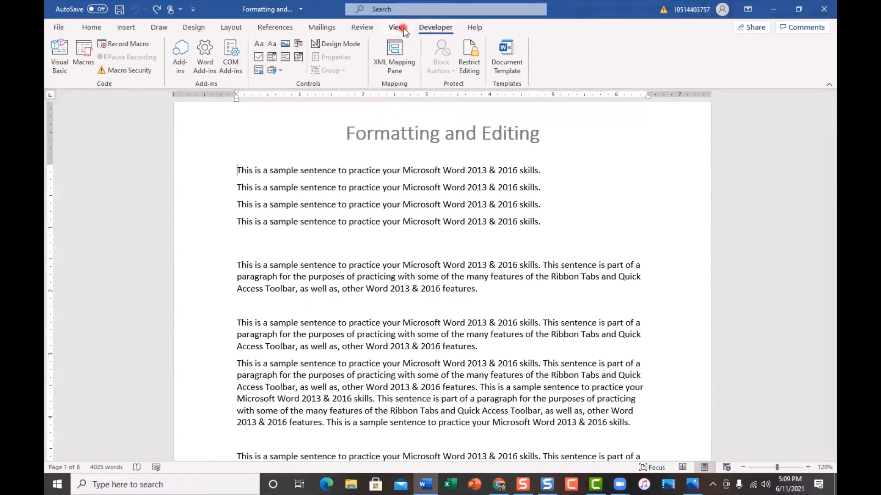
Hide the Developer and Draw tabs from the ribbon and apply the change.
left_click(60, 27)
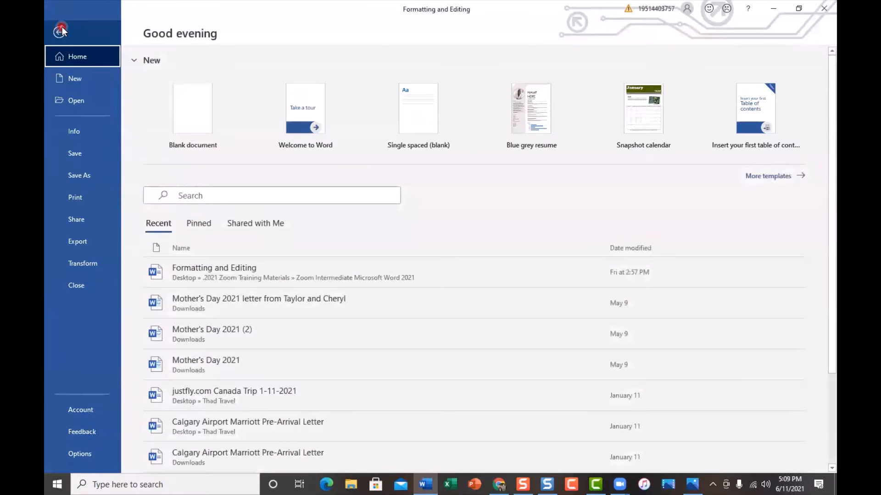
left_click(79, 456)
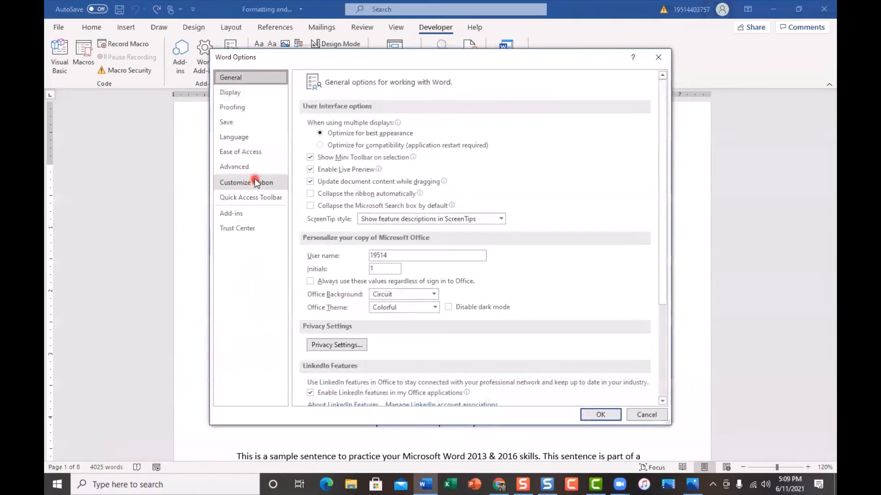
left_click(256, 184)
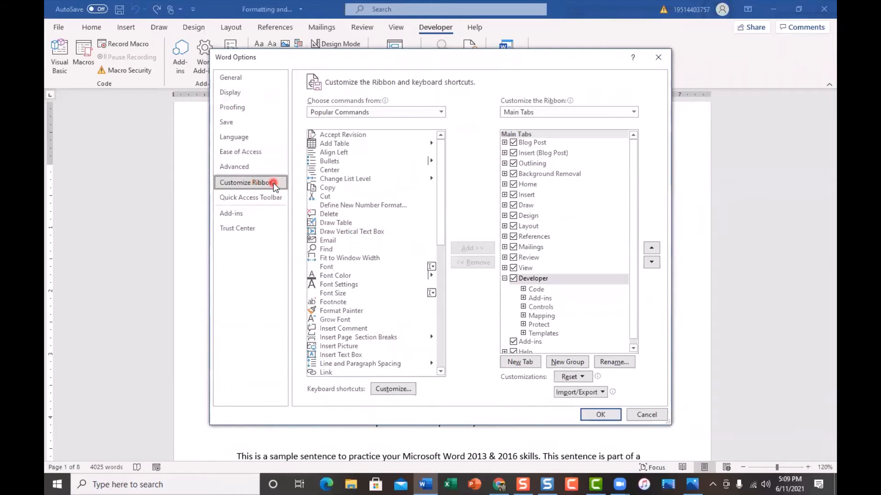
left_click(513, 278)
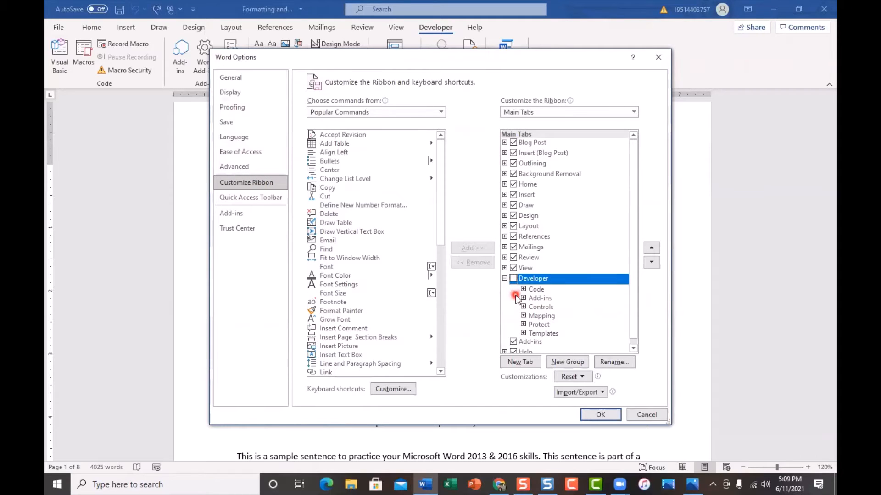
left_click(513, 206)
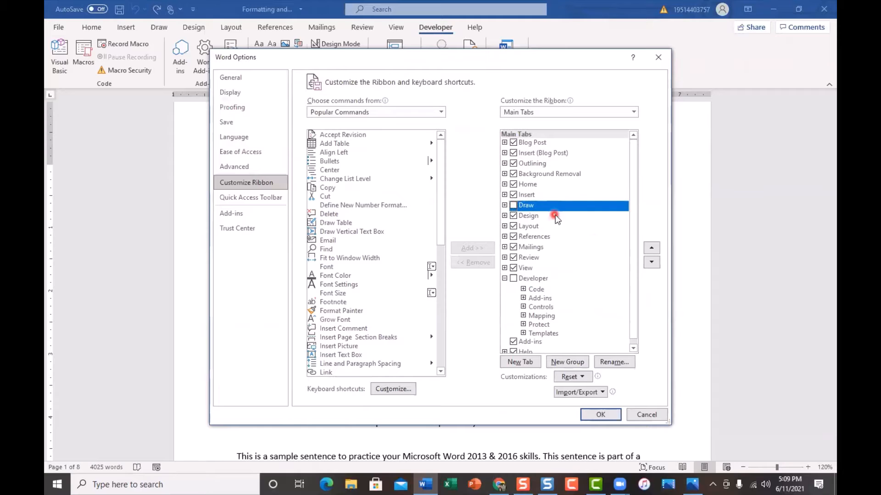
left_click(601, 417)
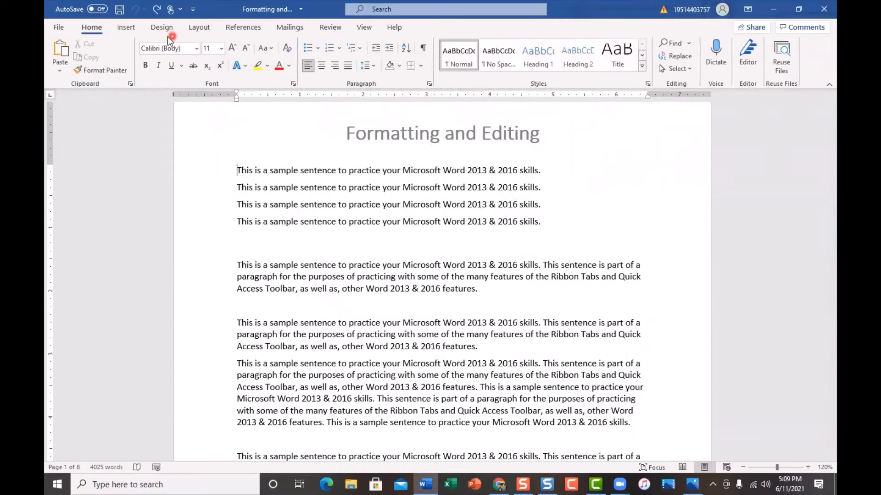
Add a new custom tab to the ribbon directly after the Home tab.
right_click(119, 51)
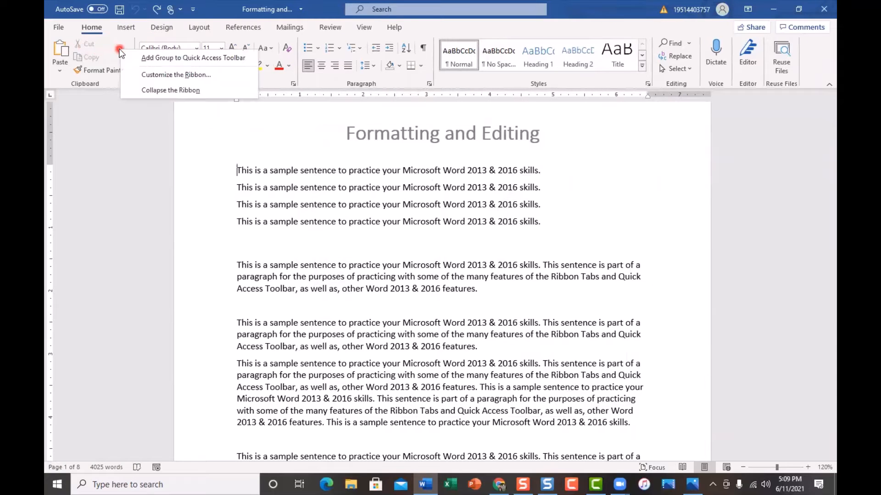
left_click(141, 74)
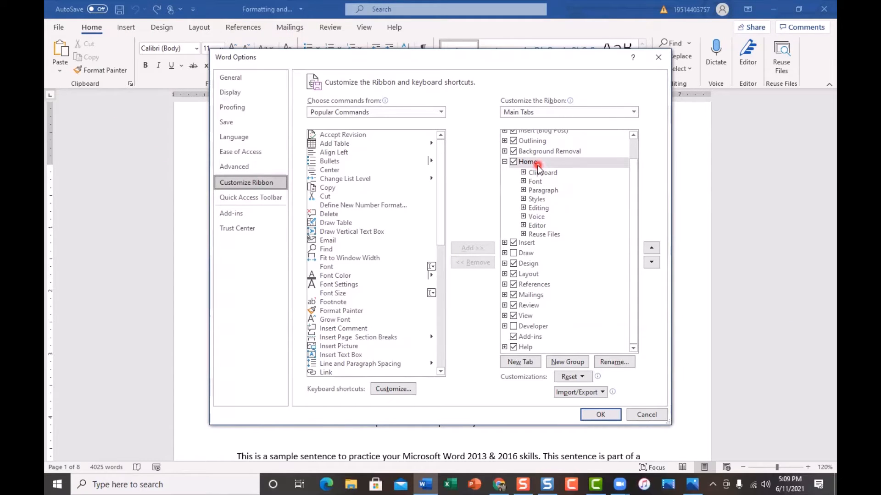
left_click(525, 365)
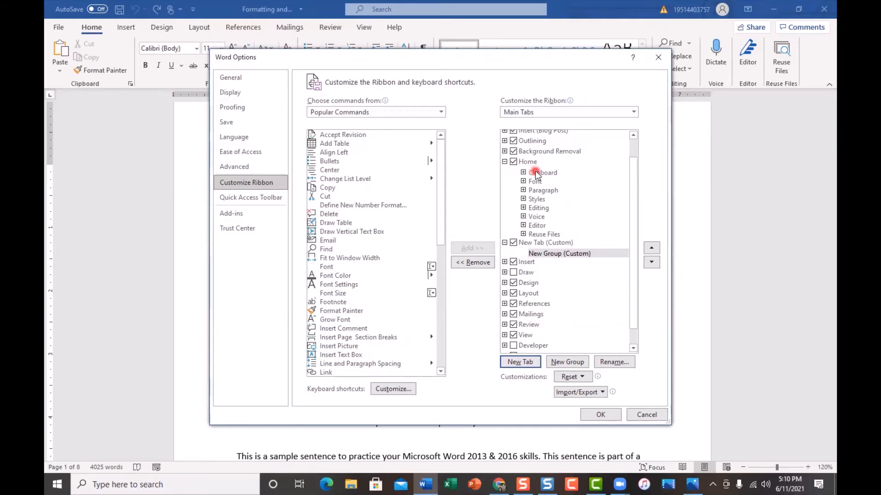
Rename the new custom ribbon tab as Super Tab.
left_click(532, 243)
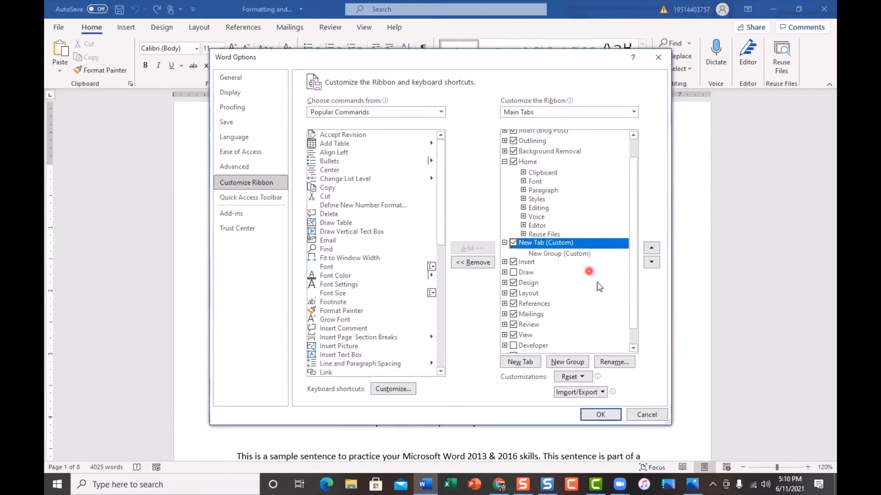
left_click(614, 362)
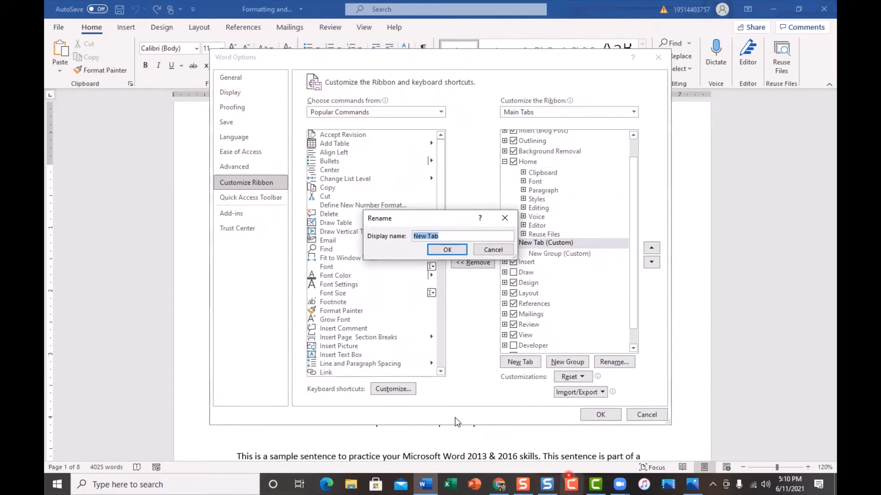
type("Super Ta")
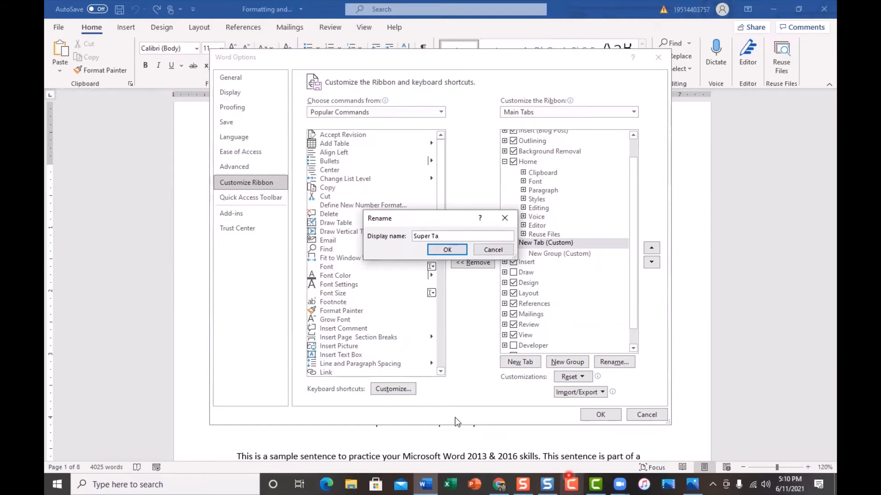
type("b")
left_click(444, 251)
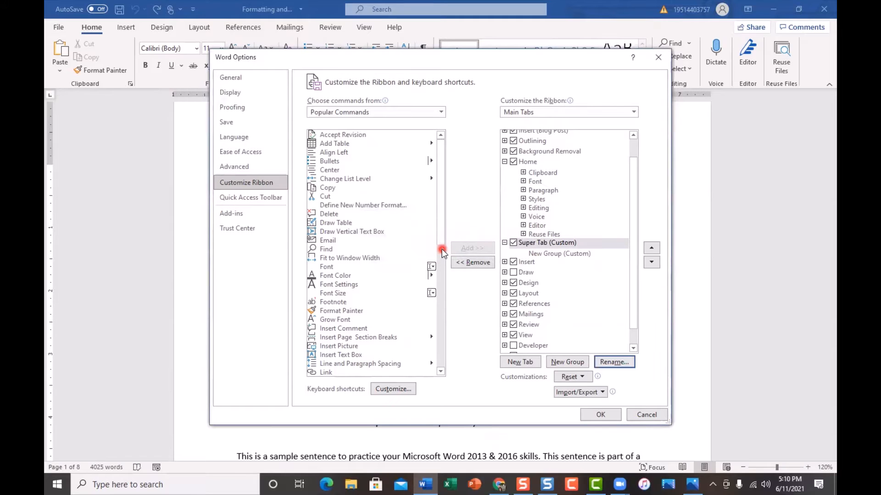
Rename the new custom group under Super Tab as Group 1.
left_click(564, 254)
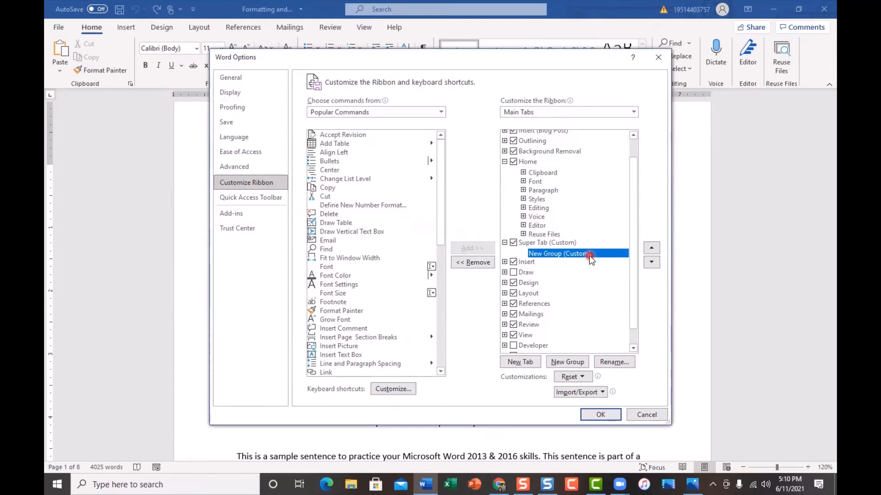
left_click(614, 363)
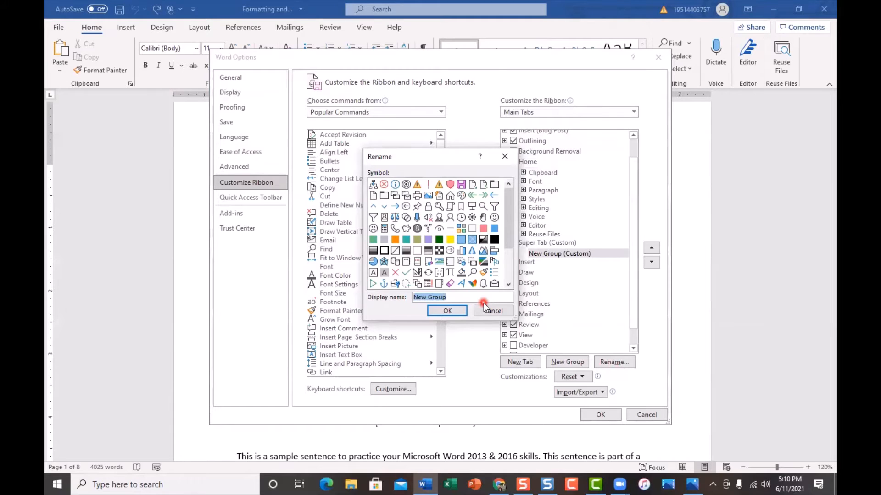
type("Group")
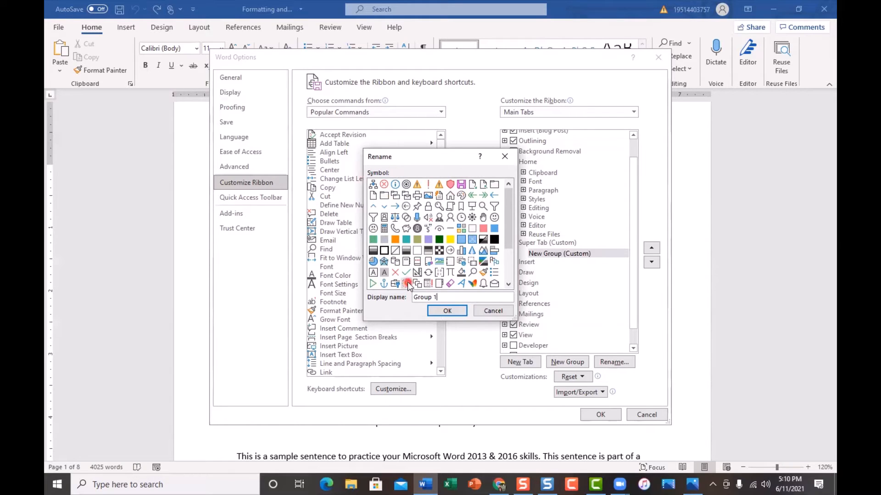
left_click(441, 312)
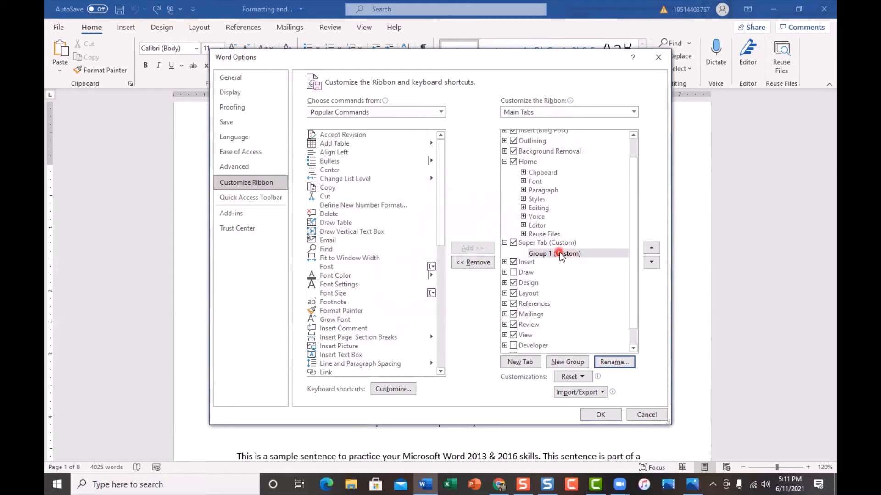
Add a second custom group to Super Tab below Group 1 and name it Group 2.
left_click(567, 363)
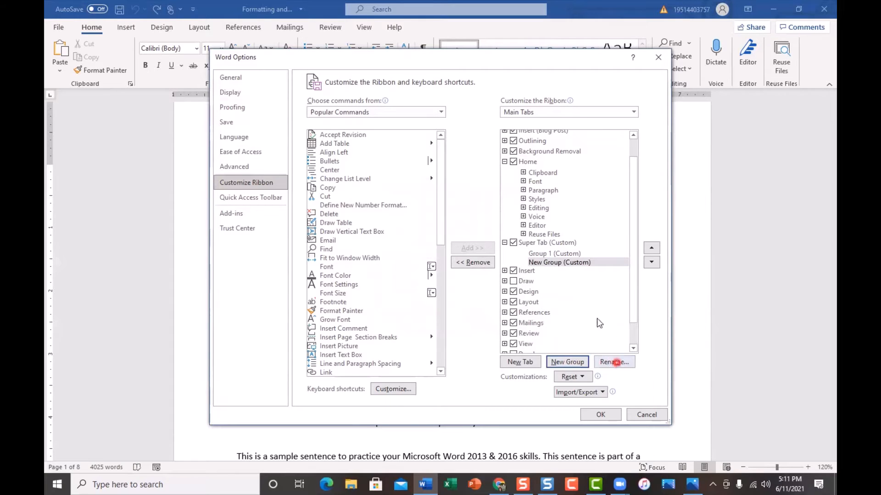
left_click(543, 262)
left_click(612, 363)
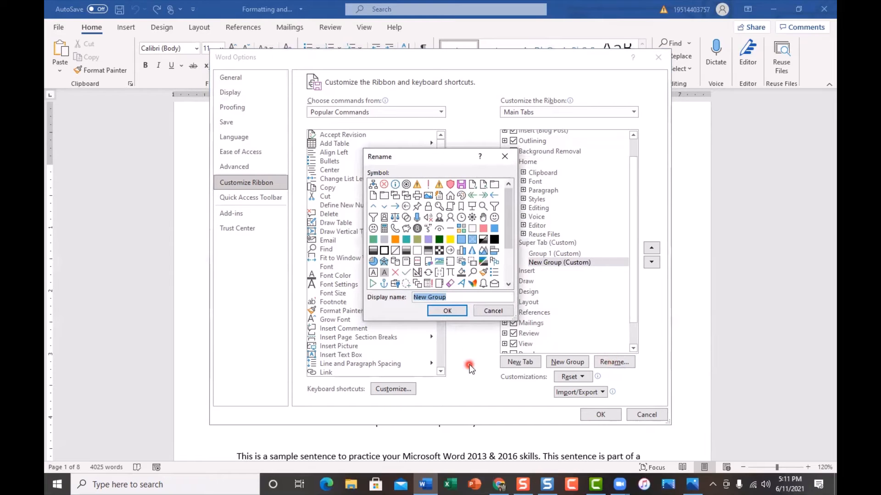
type("Group 2")
left_click(449, 312)
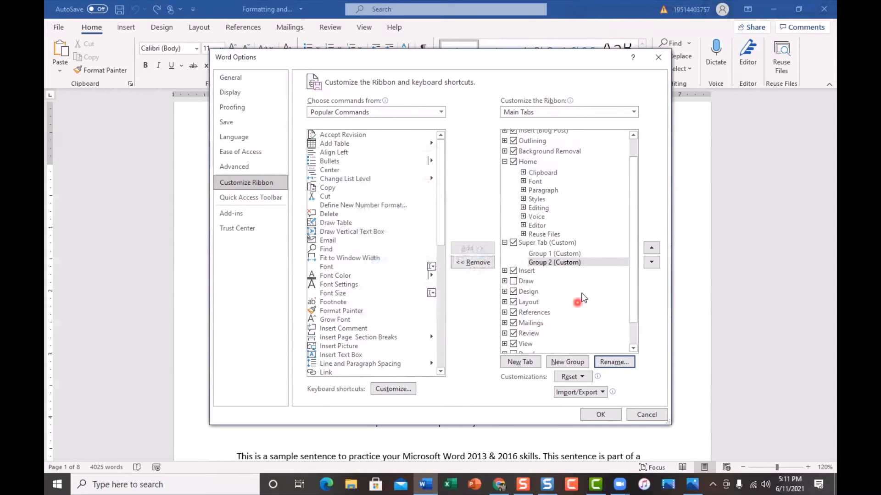
Add a third custom group to Super Tab below Group 2 and name it Gruop 3.
left_click(556, 365)
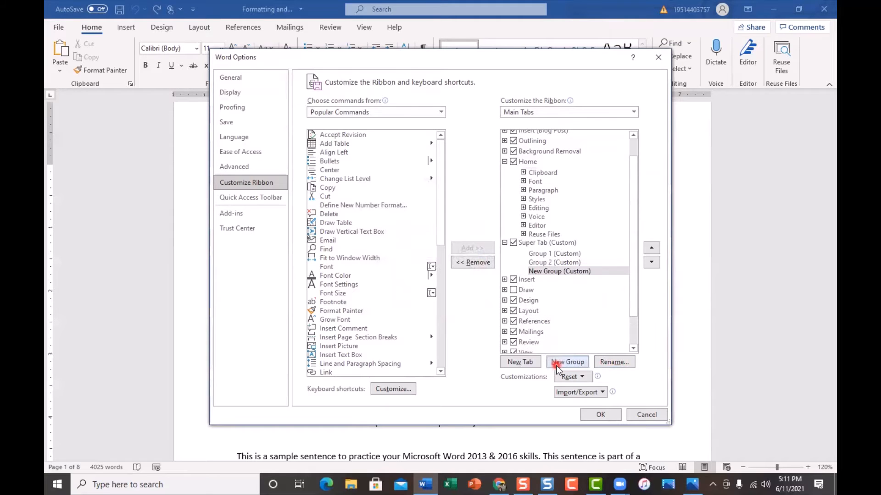
left_click(613, 362)
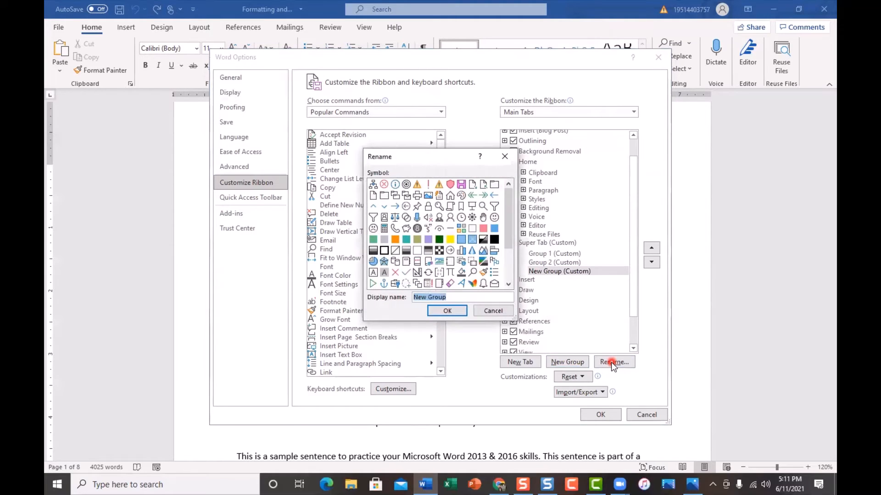
type("G")
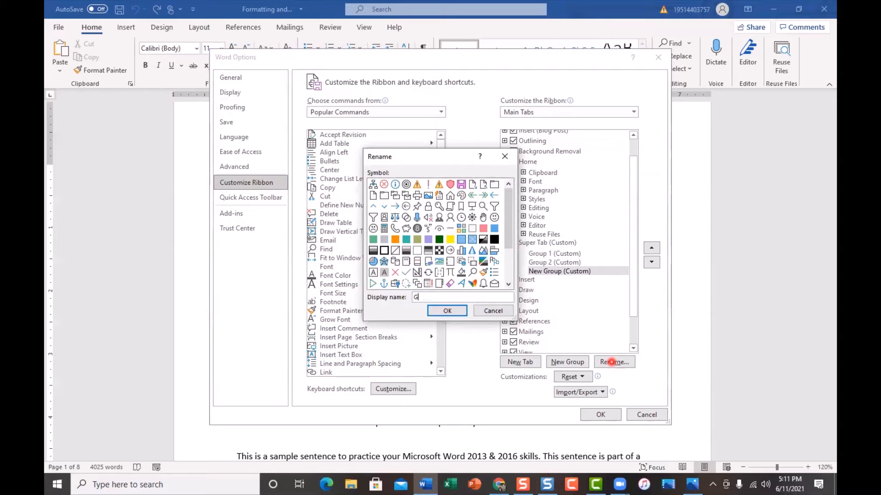
type("ruop 3")
left_click(447, 311)
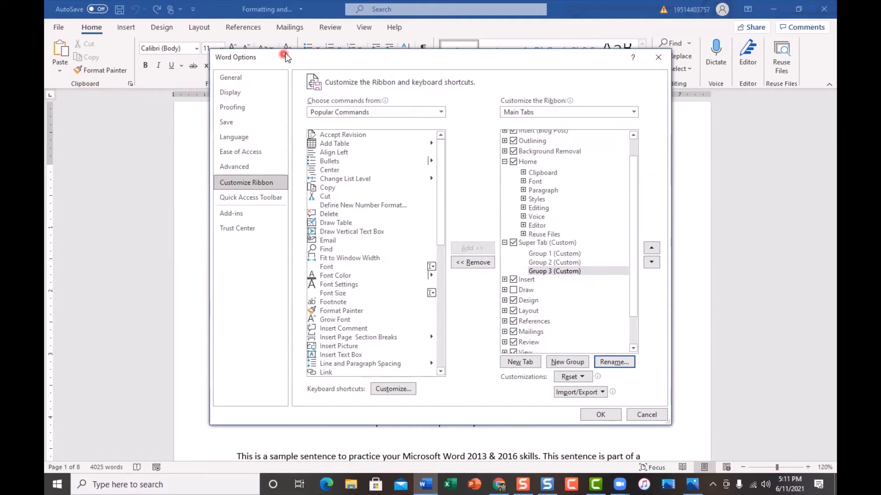
Move the options dialog down to uncover the ribbon and select Group 1 under Super Tab.
left_click_drag(286, 53, 294, 101)
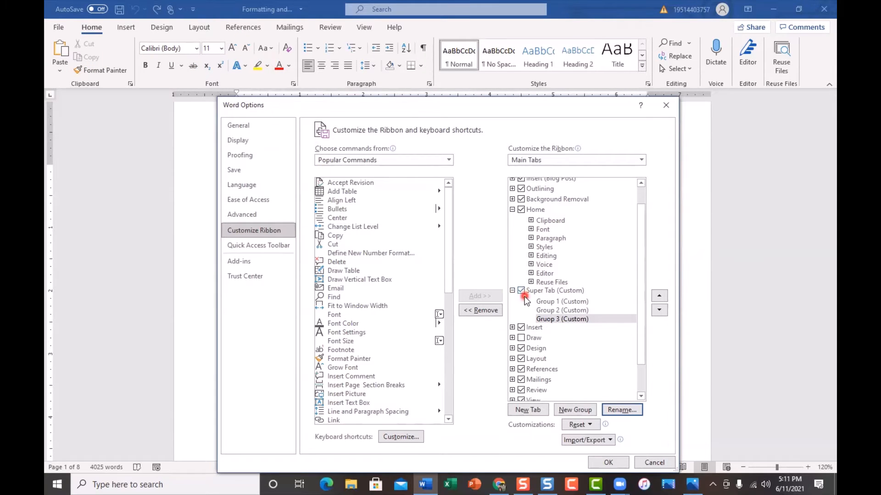
left_click(556, 302)
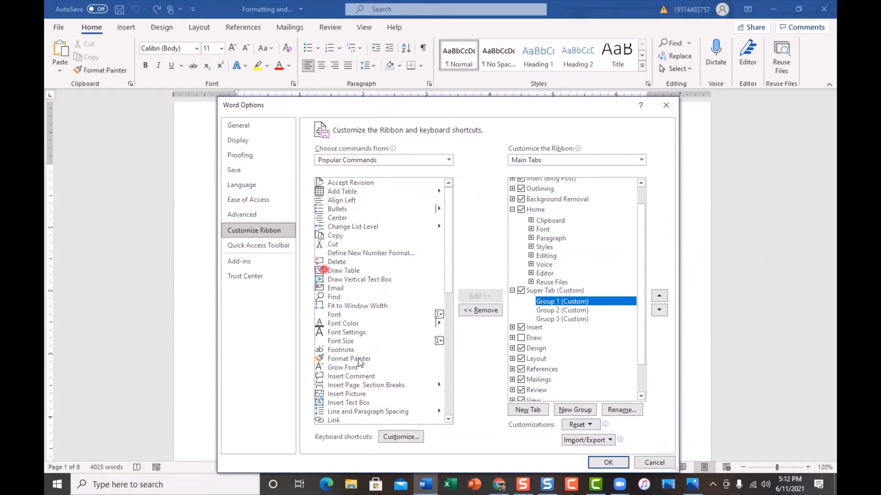
Look through the All Commands list of available commands and return to Popular Commands.
left_click(445, 250)
left_click_drag(445, 250, 450, 233)
left_click(451, 158)
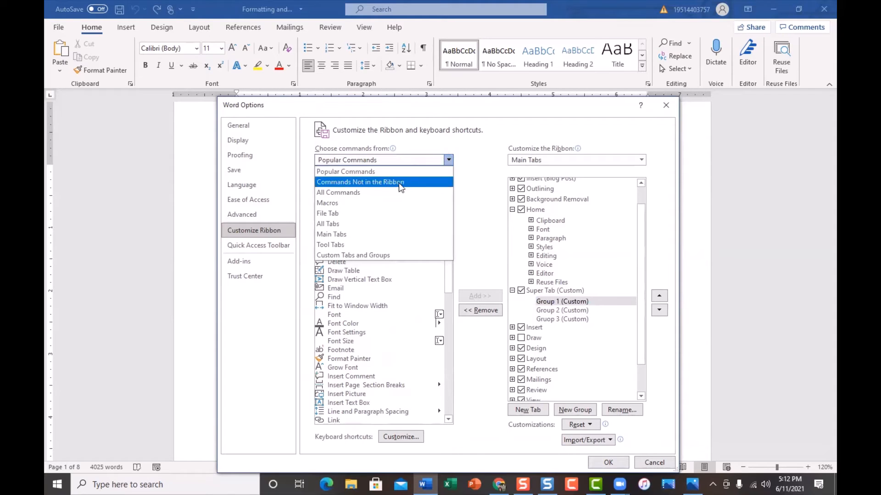
left_click(374, 191)
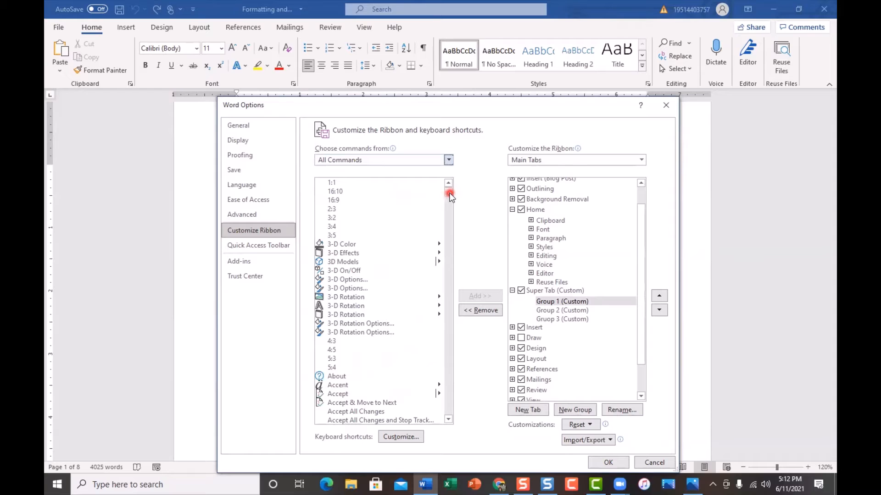
left_click(449, 420)
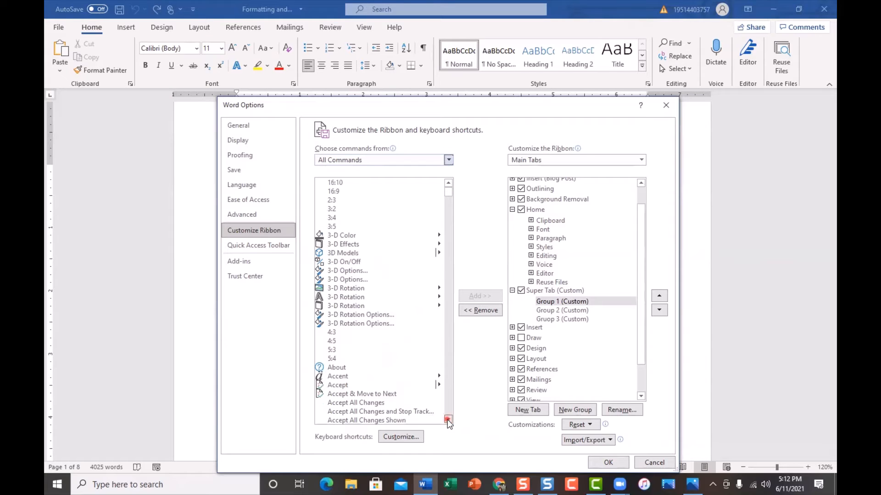
left_click_drag(448, 420, 448, 420)
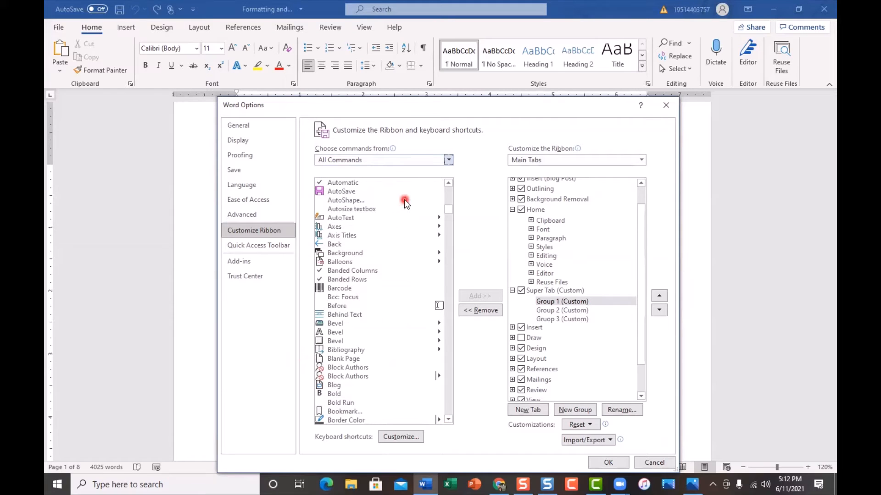
left_click(448, 160)
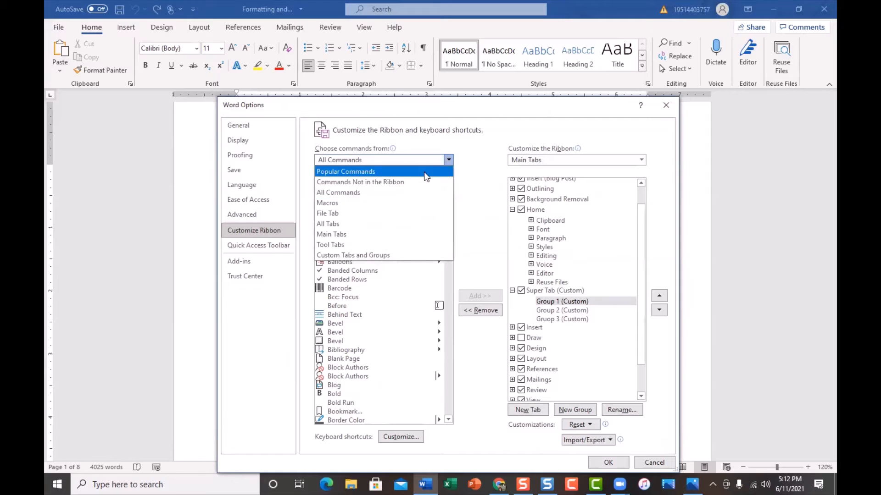
left_click(426, 174)
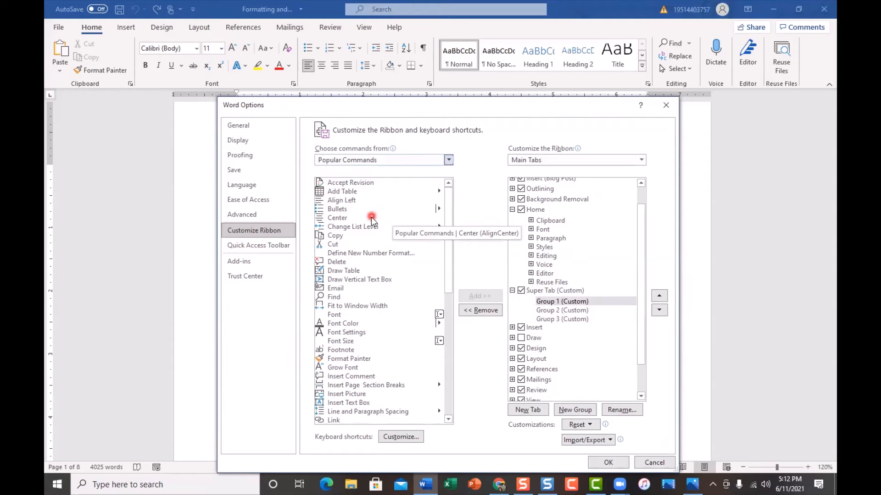
Add the Add Table, Insert Picture and Insert Text Box commands to Group 1 of Super Tab.
left_click(363, 192)
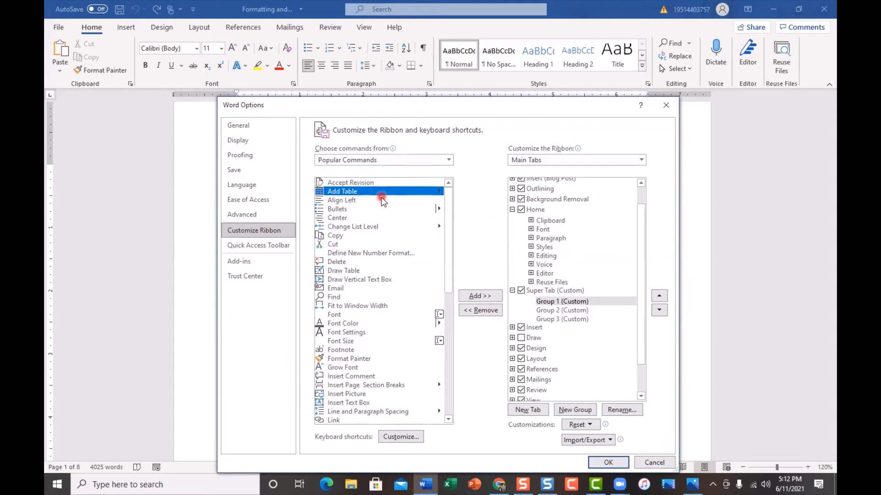
left_click(474, 298)
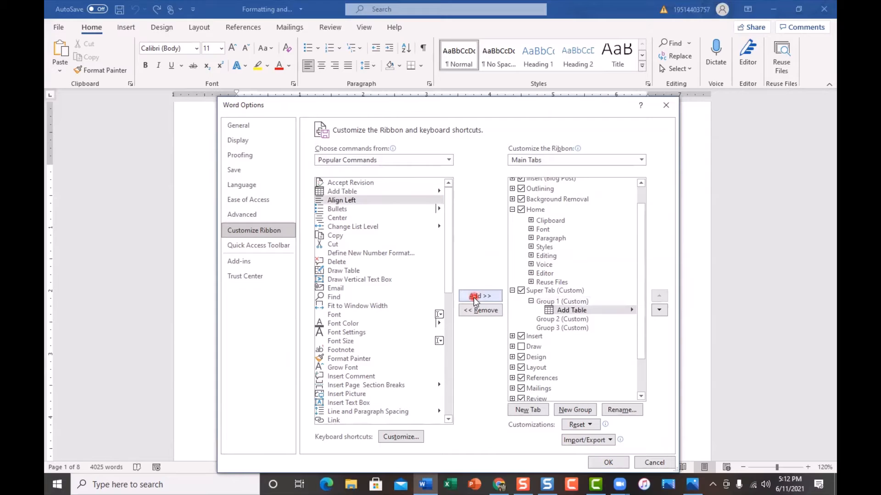
left_click(564, 312)
left_click(352, 396)
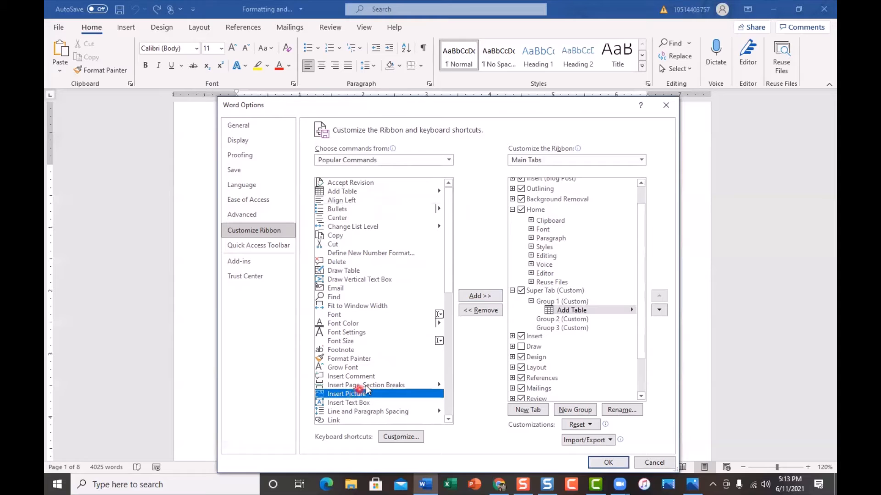
left_click(480, 296)
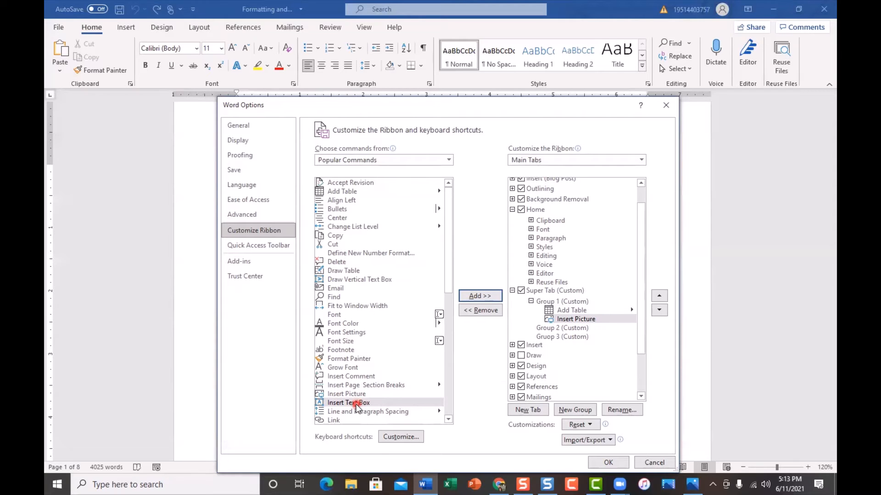
left_click(482, 297)
Add the Shapes command from Popular Commands to Group 1, below Insert Text Box.
scroll(396, 394, "down", 3)
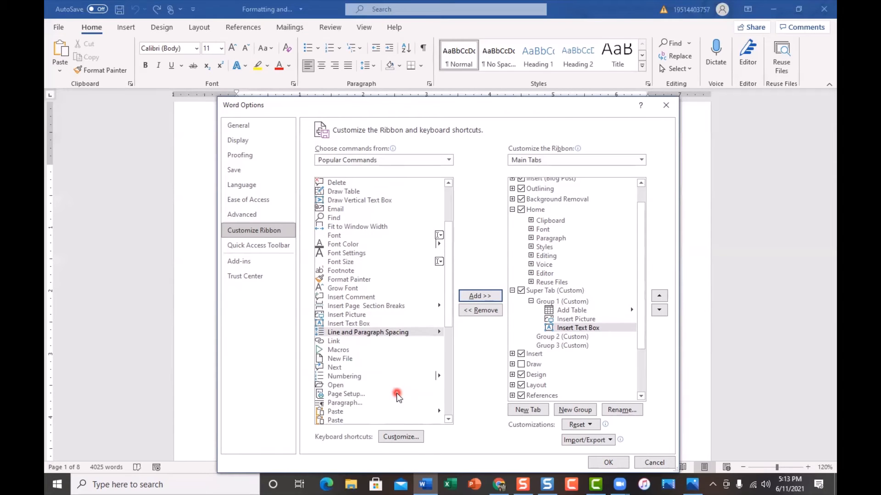
scroll(396, 392, "down", 5)
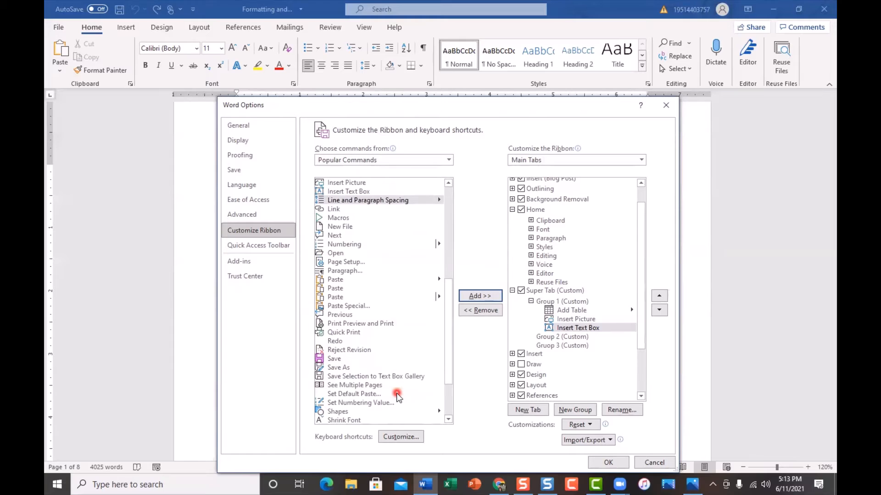
scroll(396, 393, "down", 2)
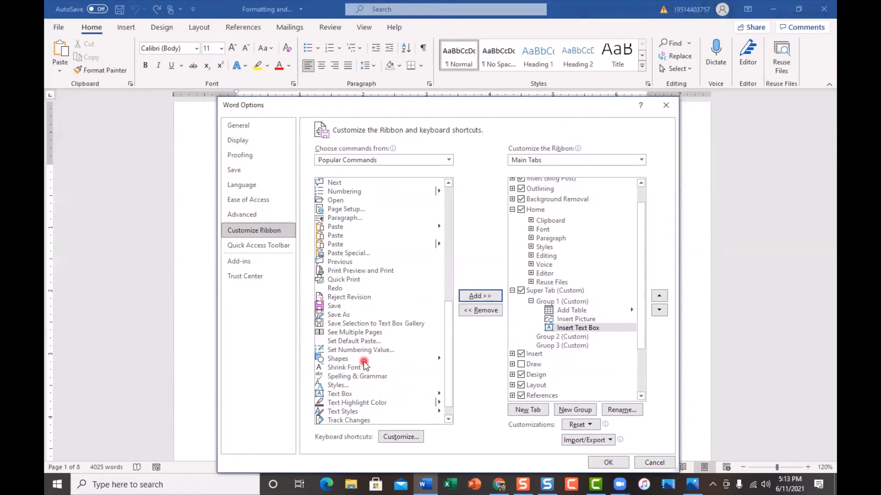
left_click(343, 360)
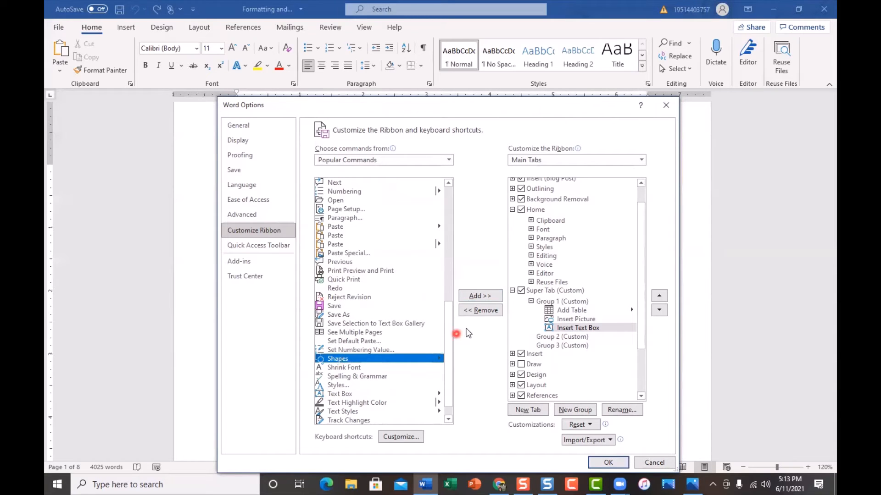
left_click(482, 296)
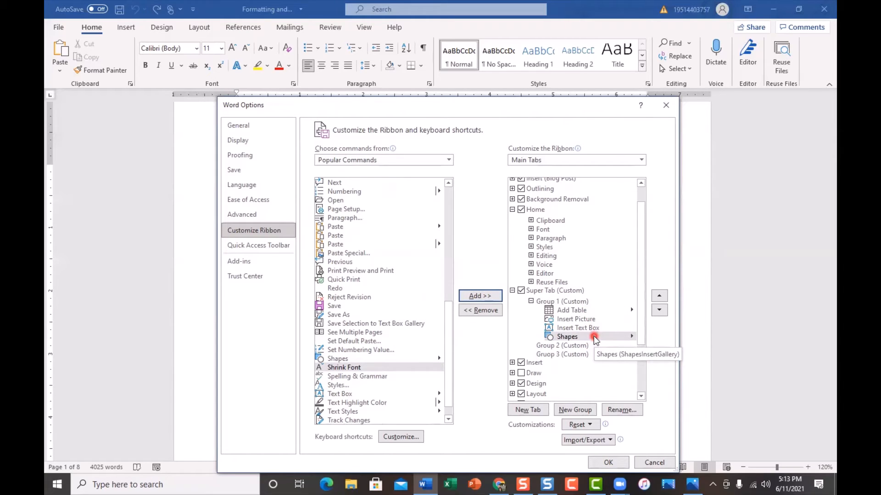
Add the Bullets and Center commands from Popular Commands to Group 2 of Super Tab.
left_click(563, 347)
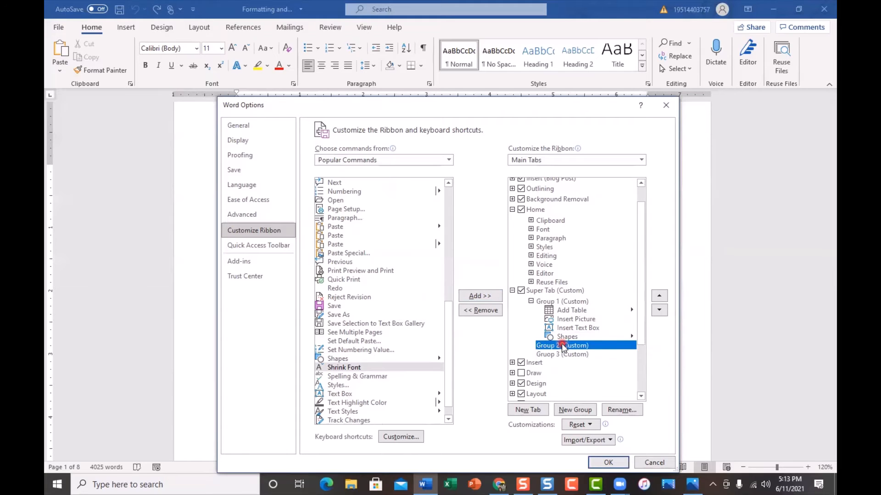
scroll(407, 325, "up", 10)
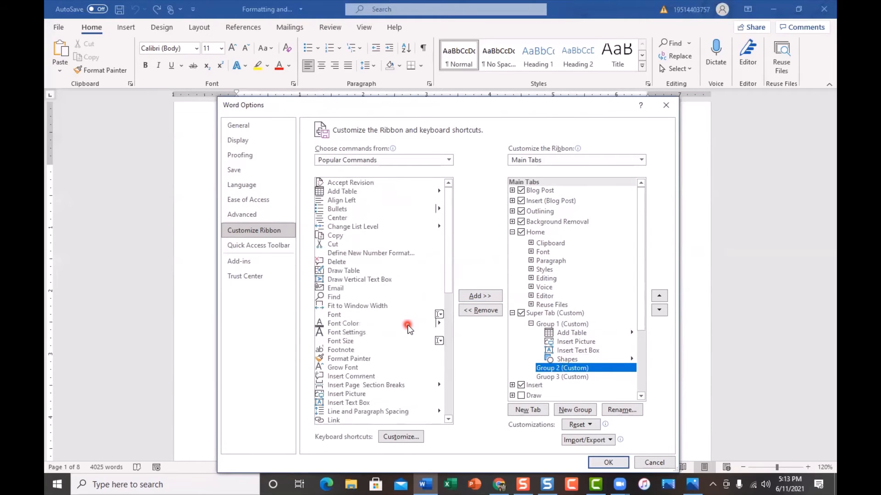
left_click(362, 209)
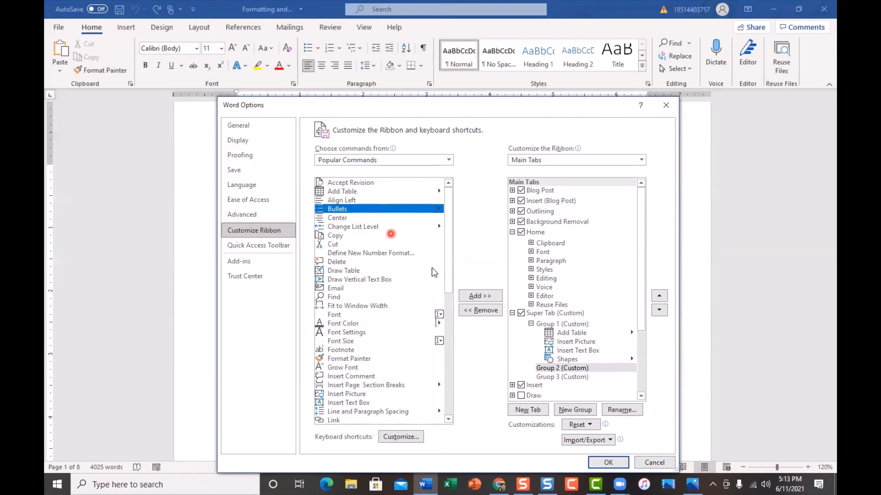
left_click(477, 297)
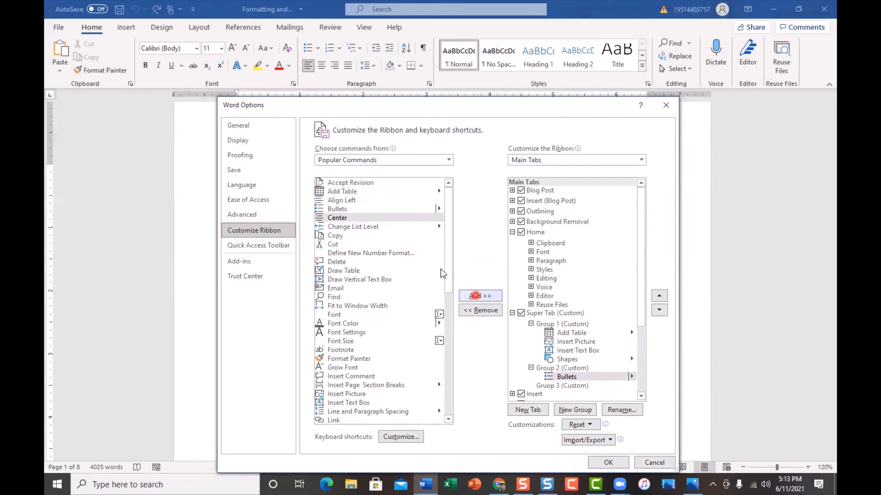
left_click(337, 218)
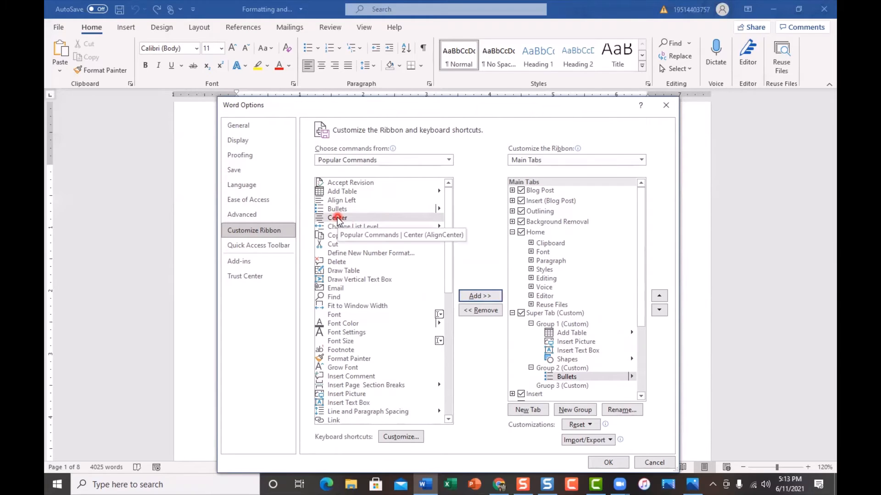
left_click(337, 218)
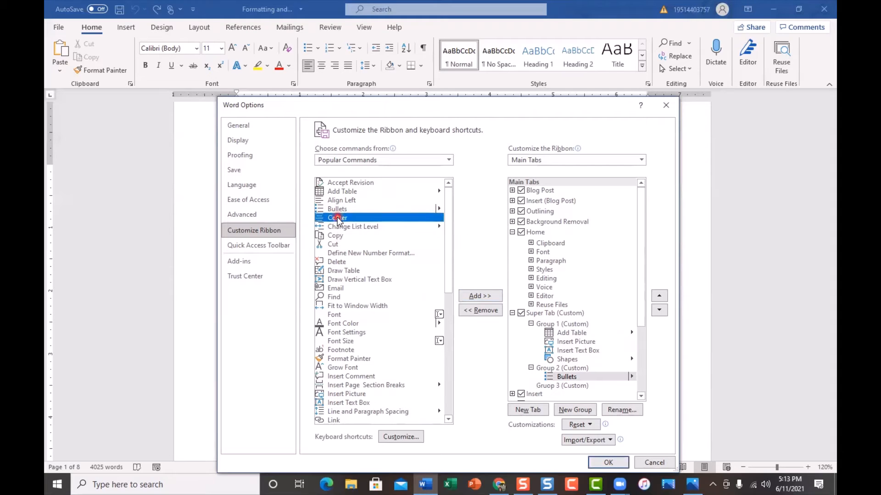
left_click(481, 298)
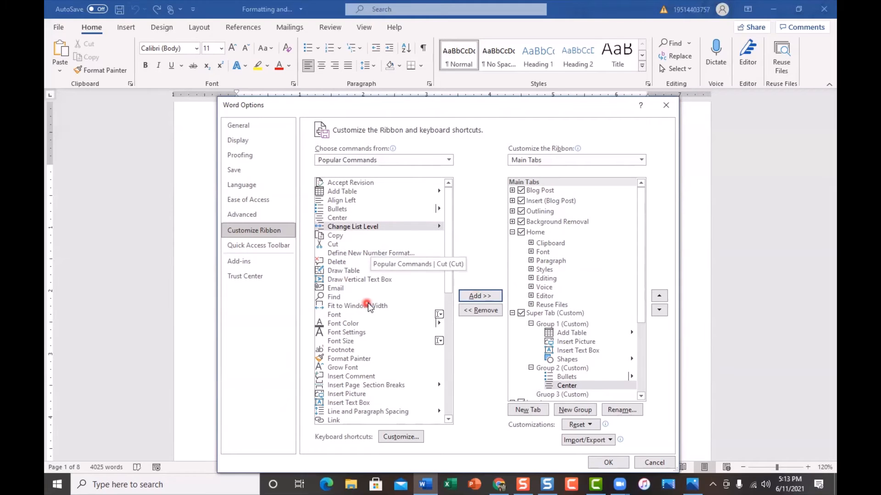
Add the Copy, Cut and Delete commands from Popular Commands to Group 2 of Super Tab.
left_click(345, 237)
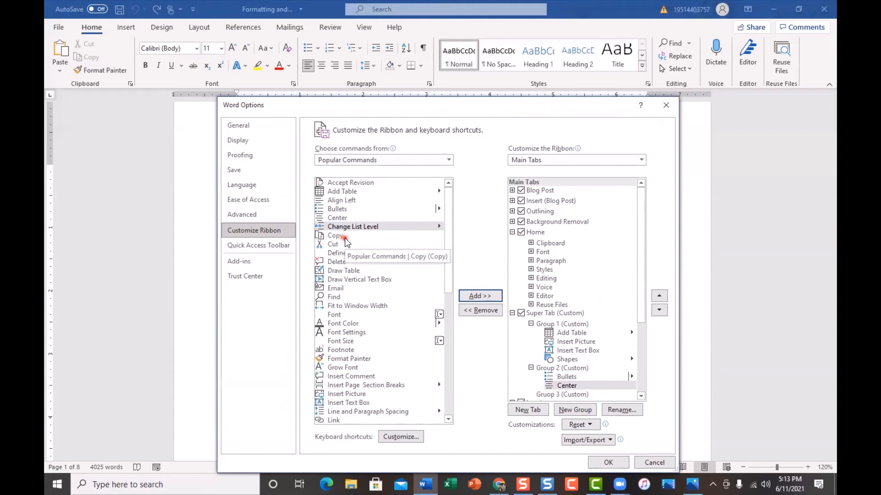
left_click(477, 296)
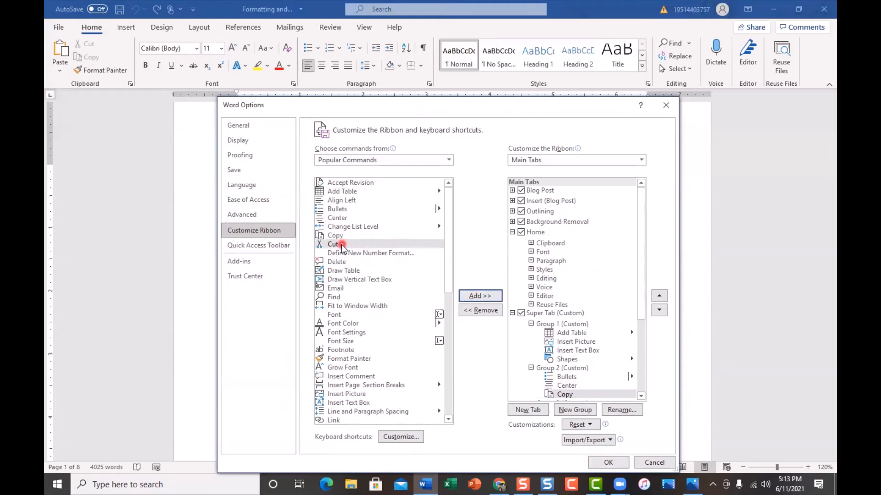
left_click(477, 296)
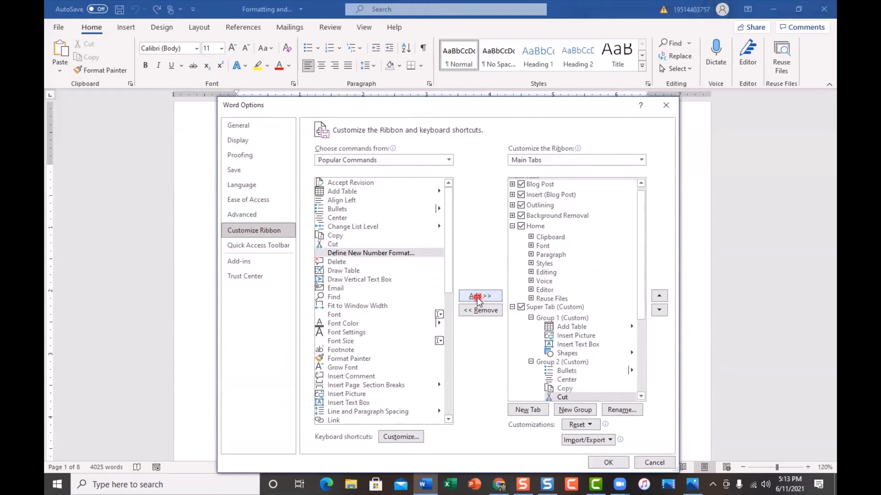
left_click(351, 264)
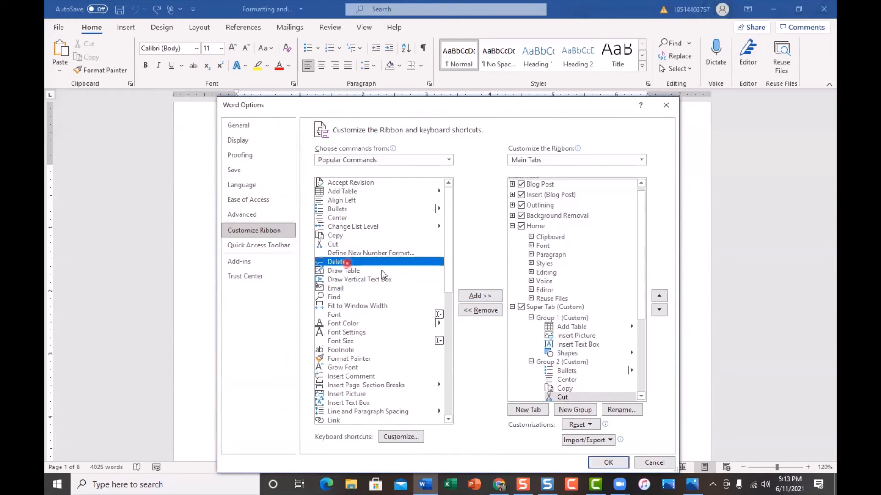
left_click(479, 297)
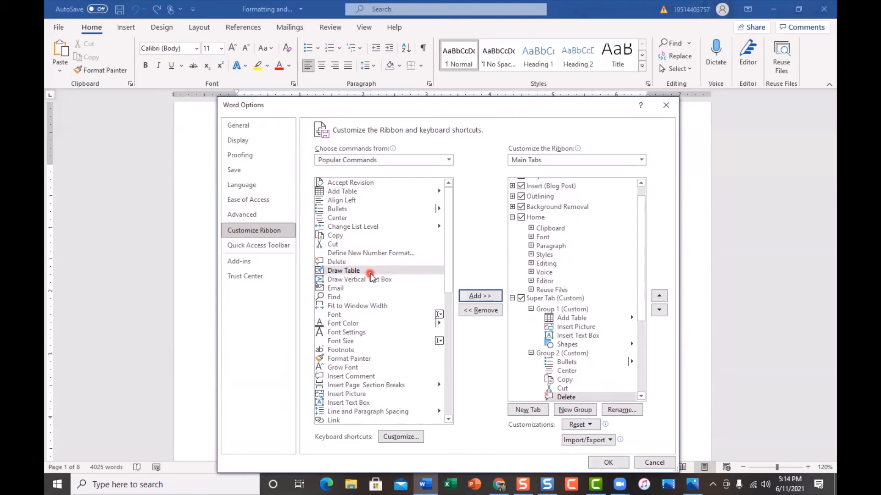
Add the Draw Table command to Group 1 of Super Tab and move it up directly below Add Table.
left_click(566, 311)
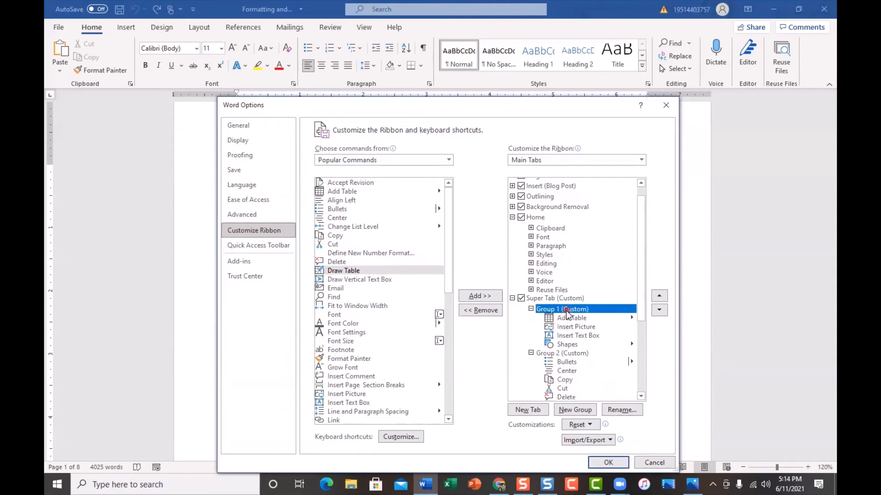
left_click(345, 271)
left_click(487, 301)
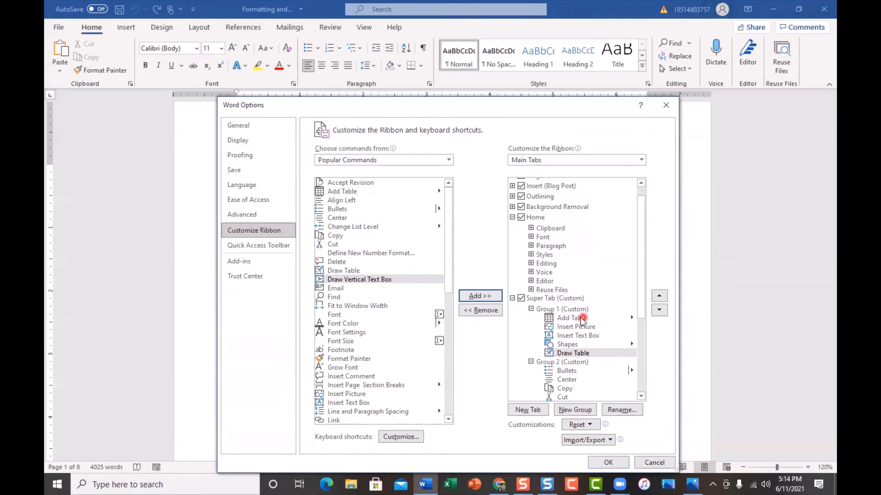
left_click(566, 356)
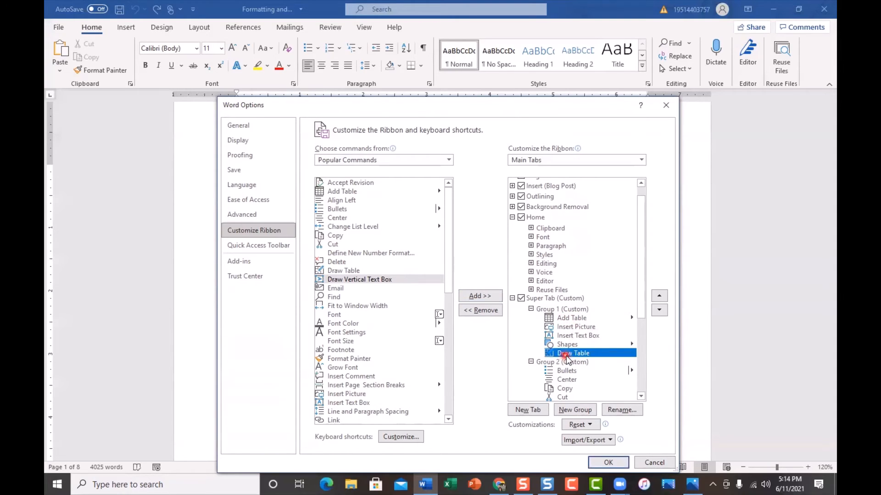
left_click(659, 296)
left_click(601, 348)
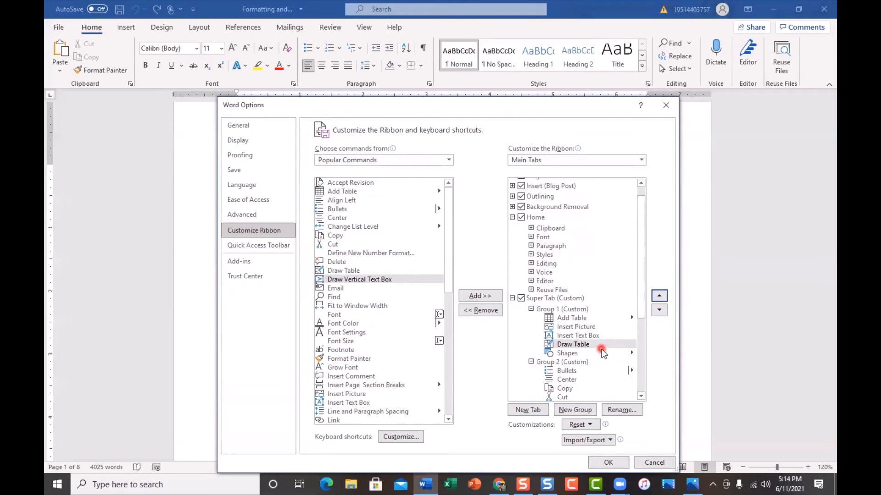
left_click(660, 297)
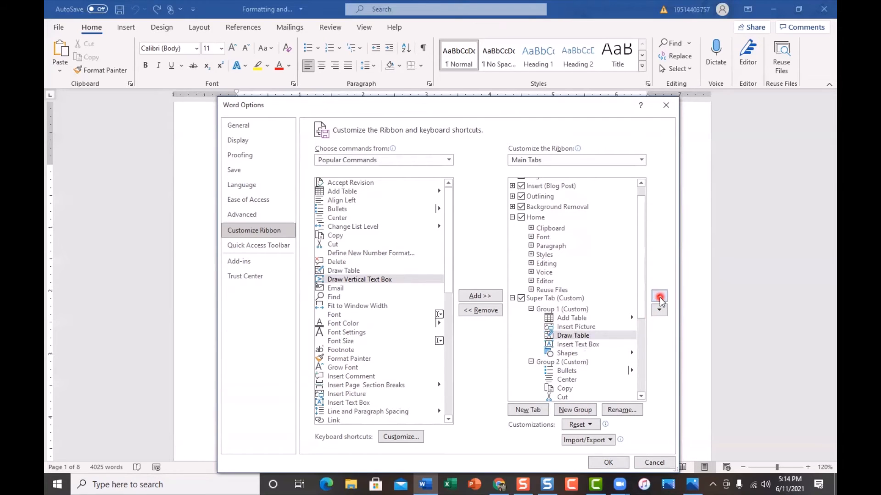
left_click(660, 297)
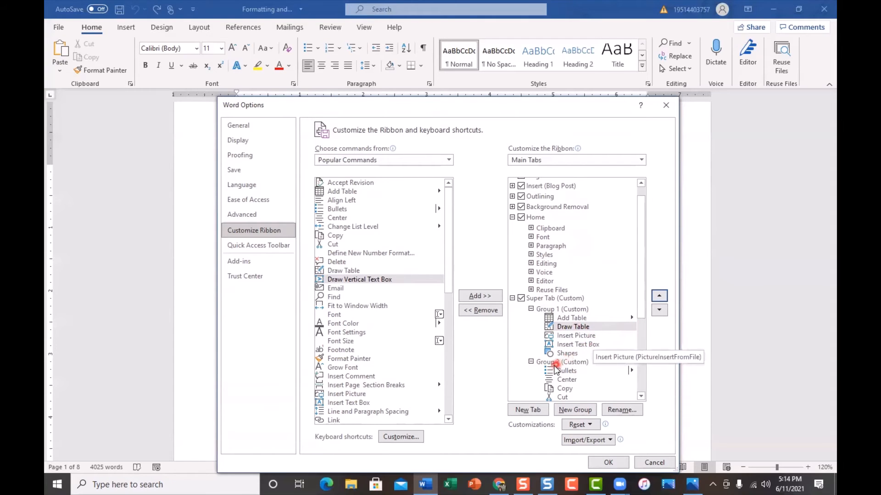
Add the Font Size command from Popular Commands to Group 2 of Super Tab.
left_click(560, 362)
scroll(618, 389, "down", 1)
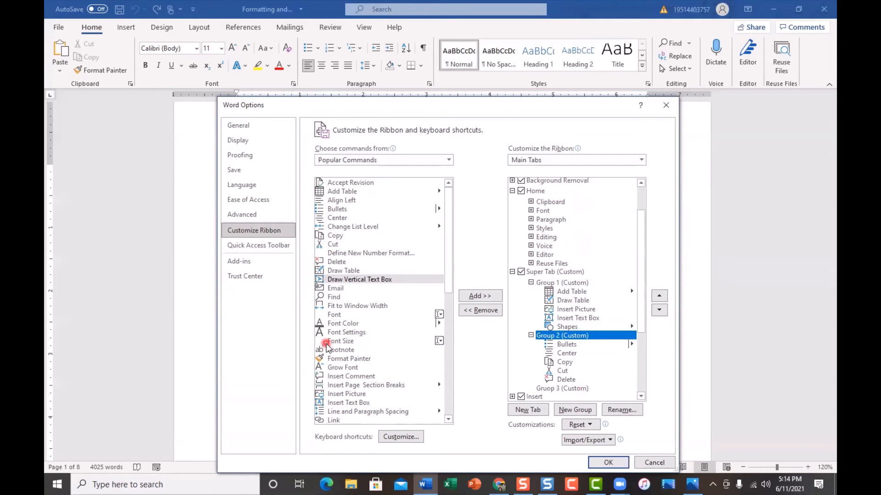
left_click(347, 342)
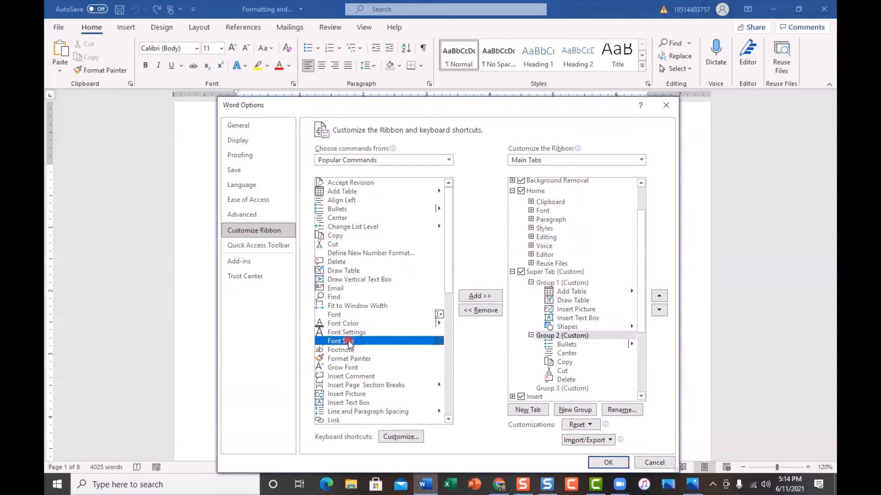
left_click(463, 297)
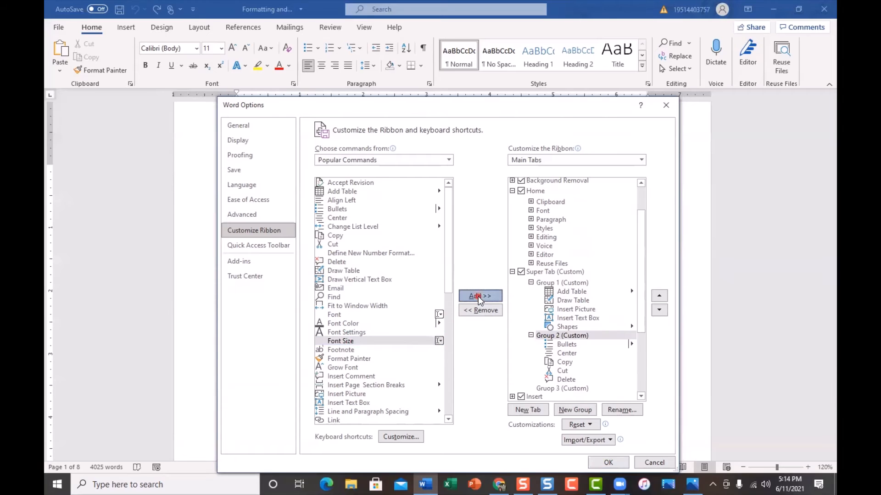
Add the Format Painter and Insert Comment commands from Popular Commands to Group 3 of Super Tab.
scroll(566, 339, "down", 2)
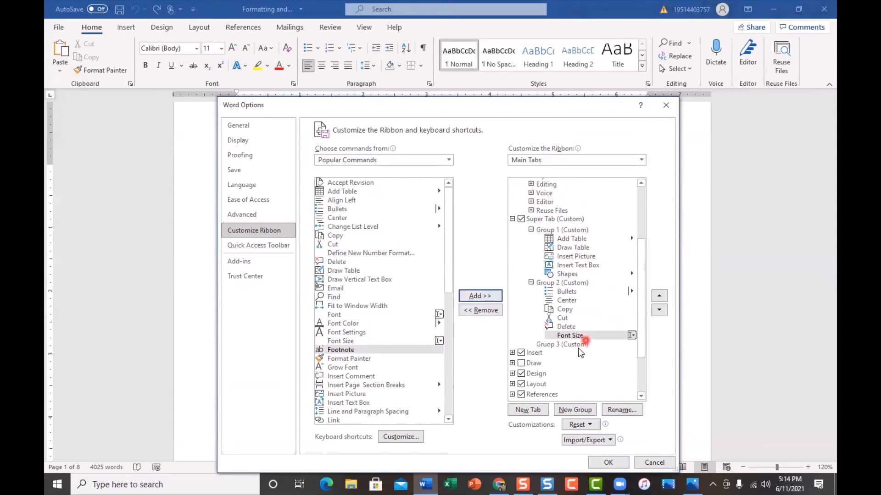
left_click(563, 345)
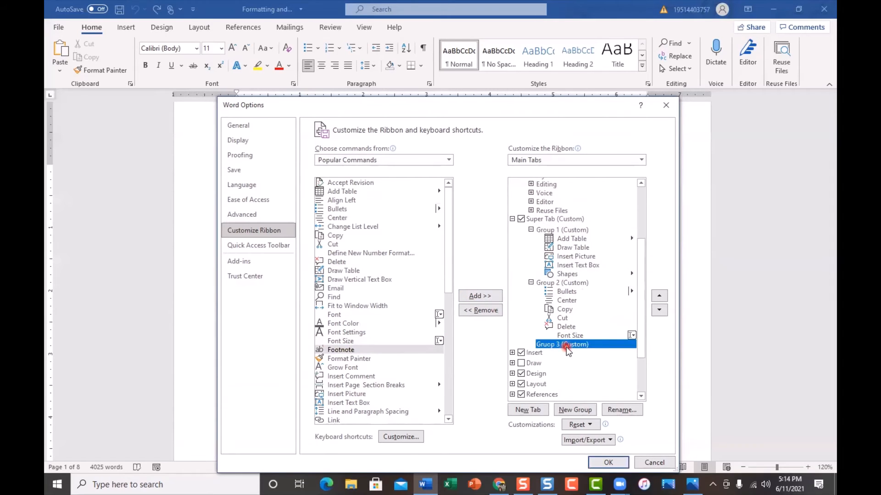
left_click(365, 360)
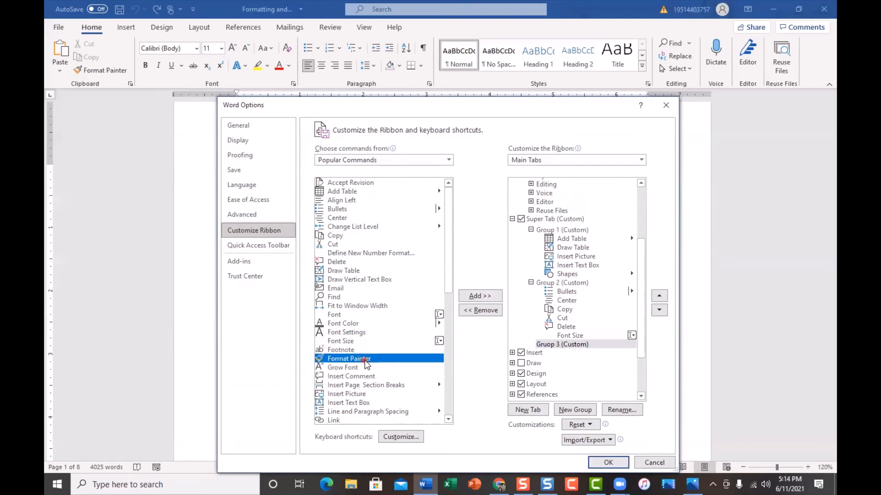
left_click(482, 297)
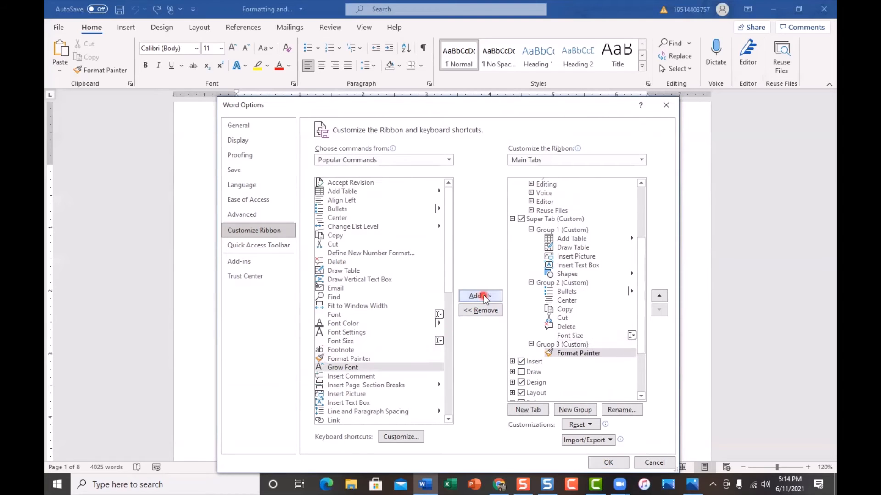
left_click(351, 378)
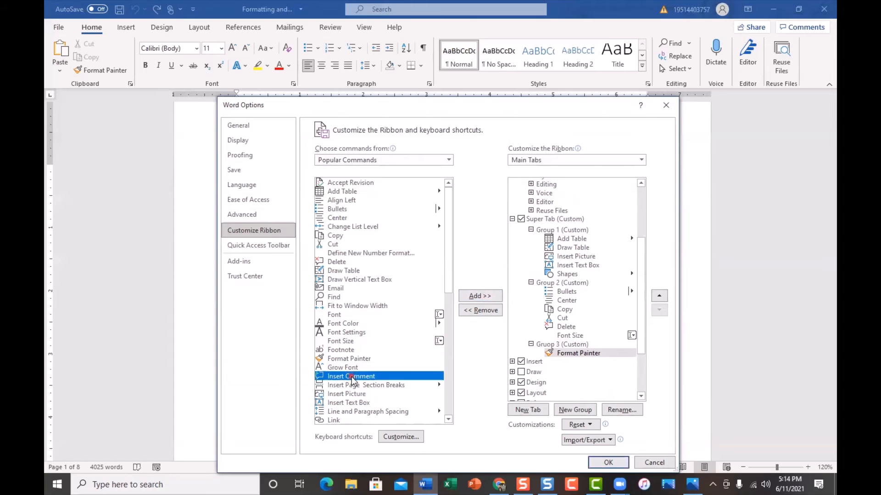
left_click(479, 296)
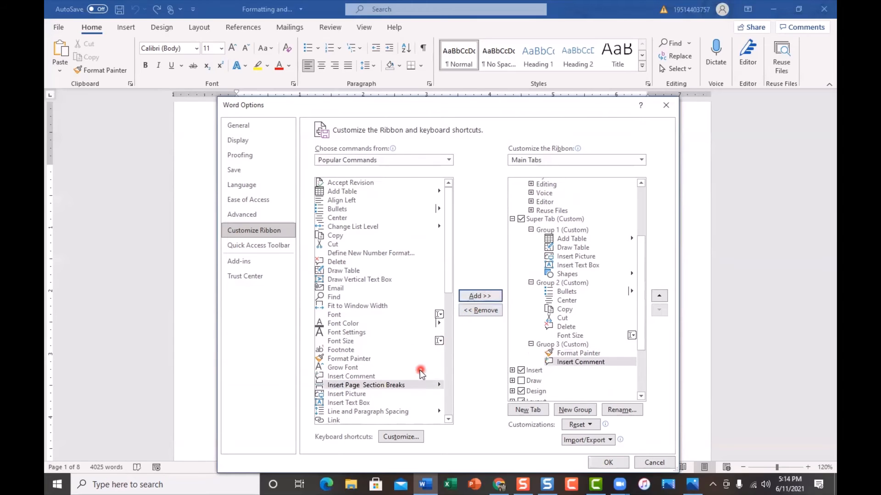
Add the Link and Numbering commands to Group 3 of Super Tab and apply the ribbon customizations.
scroll(421, 371, "down", 1)
scroll(420, 371, "down", 1)
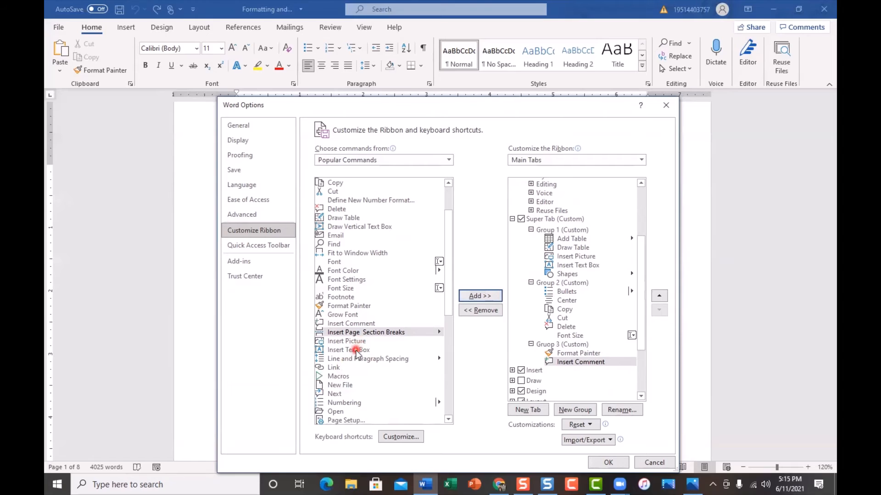
left_click(351, 368)
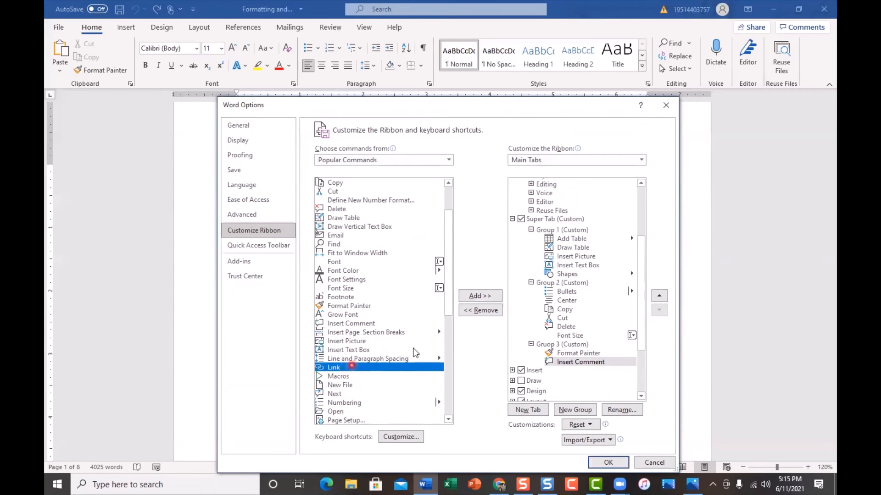
left_click(480, 296)
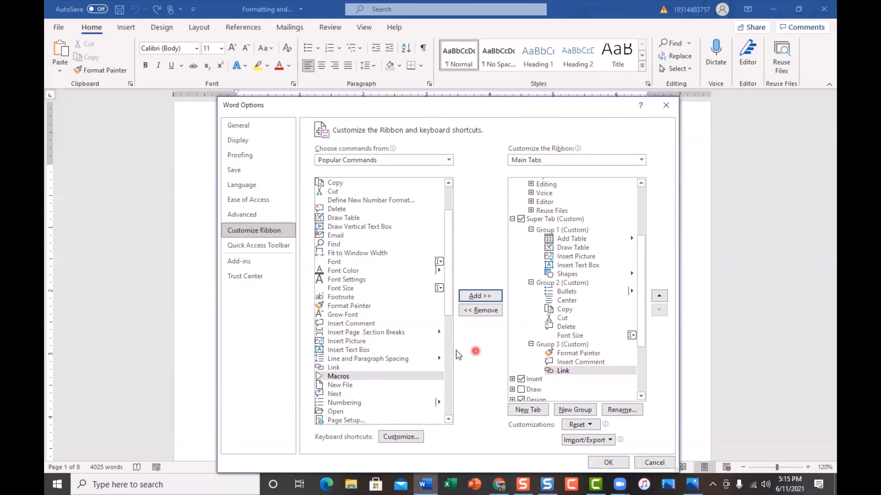
left_click(345, 403)
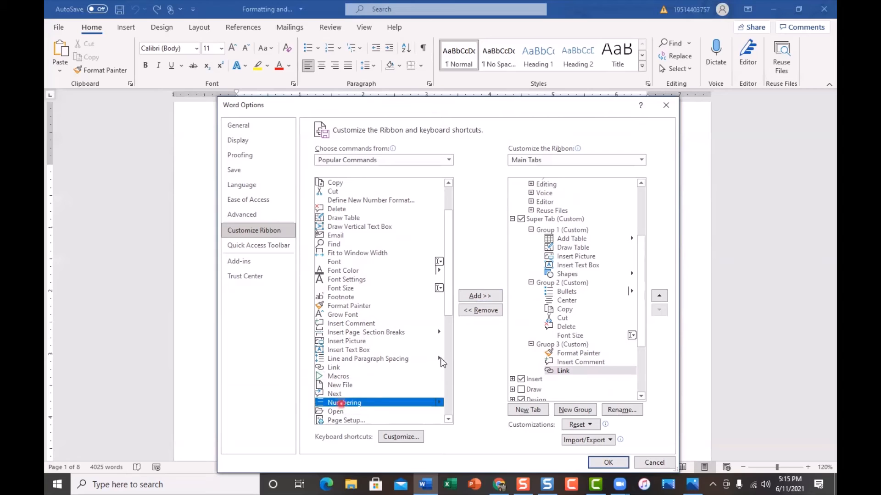
left_click(491, 298)
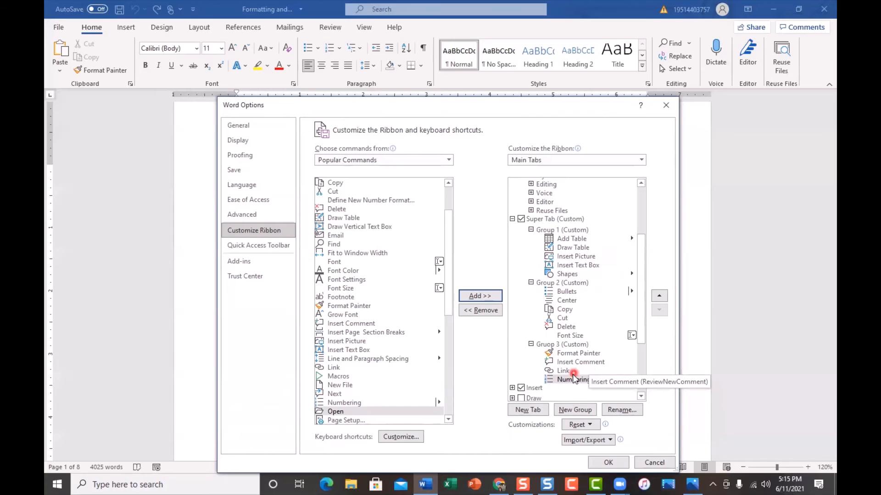
left_click(615, 461)
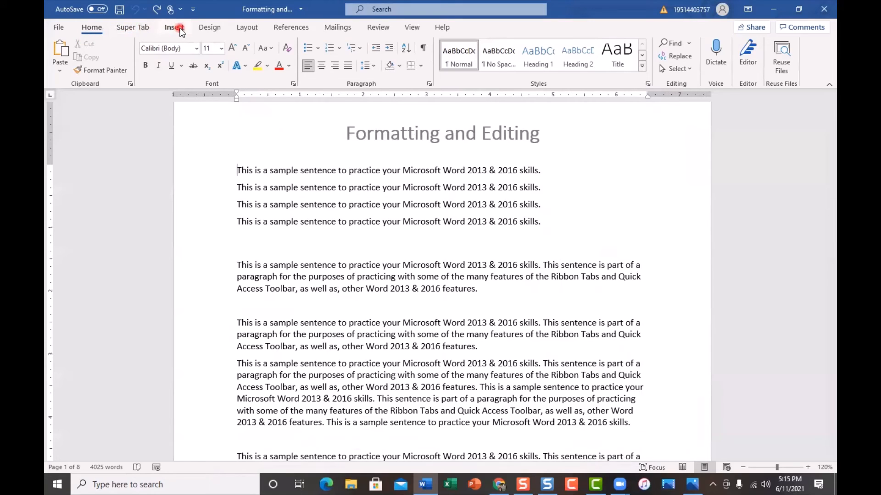
Examine the commands in the three groups of Super Tab on the ribbon, switching between it and the Home and Insert tabs.
left_click(132, 28)
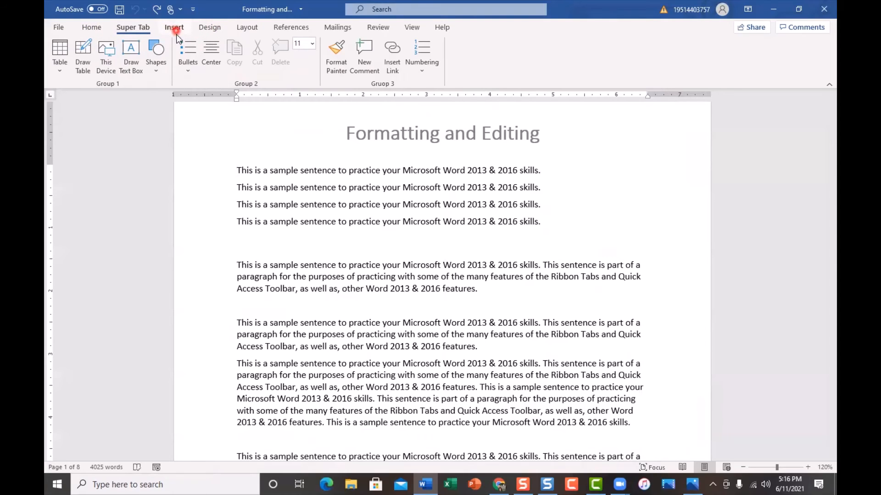
left_click(135, 29)
left_click(128, 33)
left_click(366, 96)
left_click(134, 74)
left_click(89, 63)
left_click(342, 77)
left_click(210, 61)
left_click(101, 27)
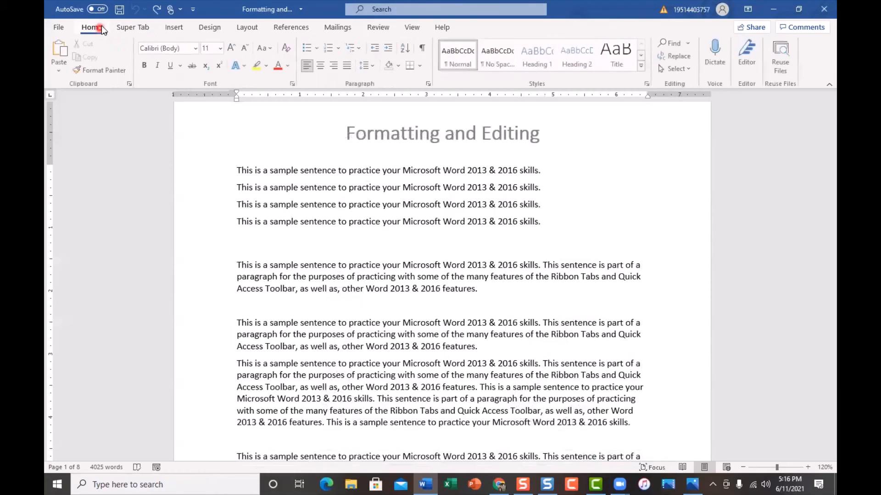
left_click(178, 28)
left_click(139, 28)
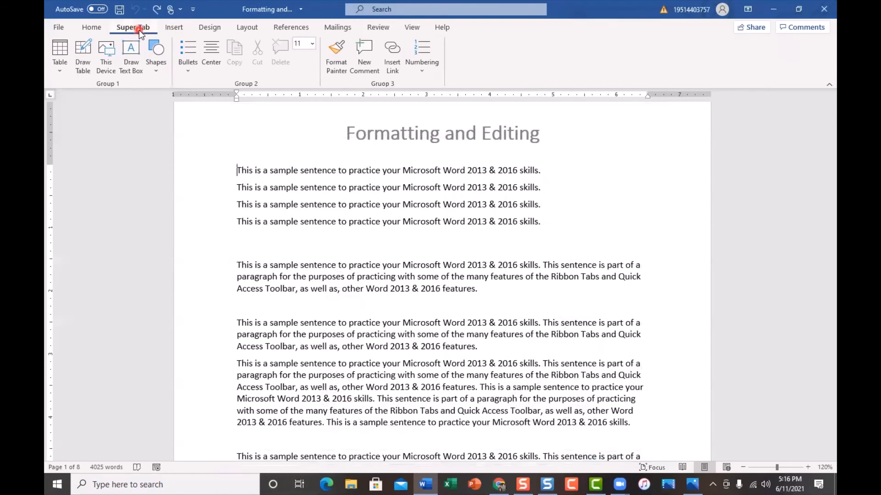
Hide Super Tab through the Customize Ribbon options, apply the change, and check the ribbon's Home and Insert tabs.
left_click(58, 27)
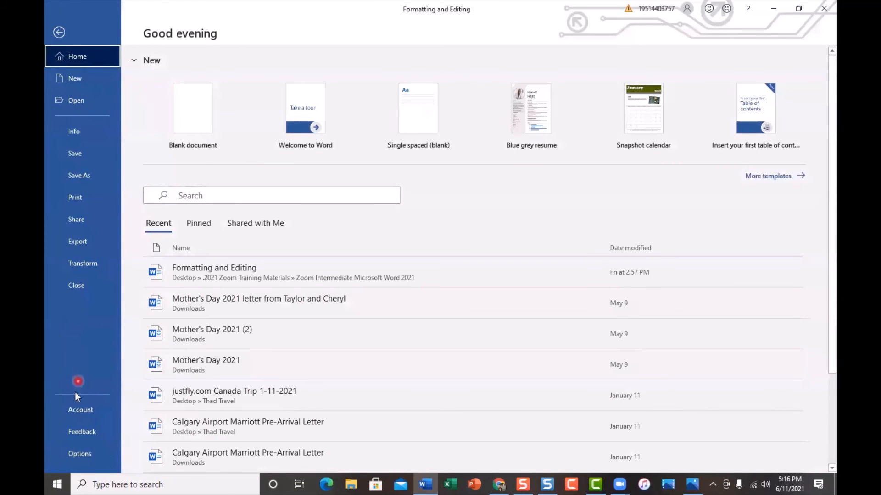
left_click(73, 454)
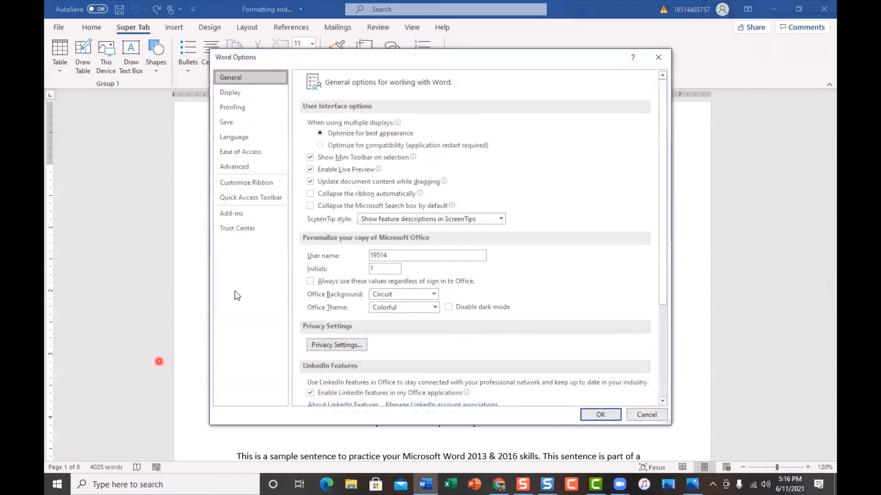
left_click(264, 184)
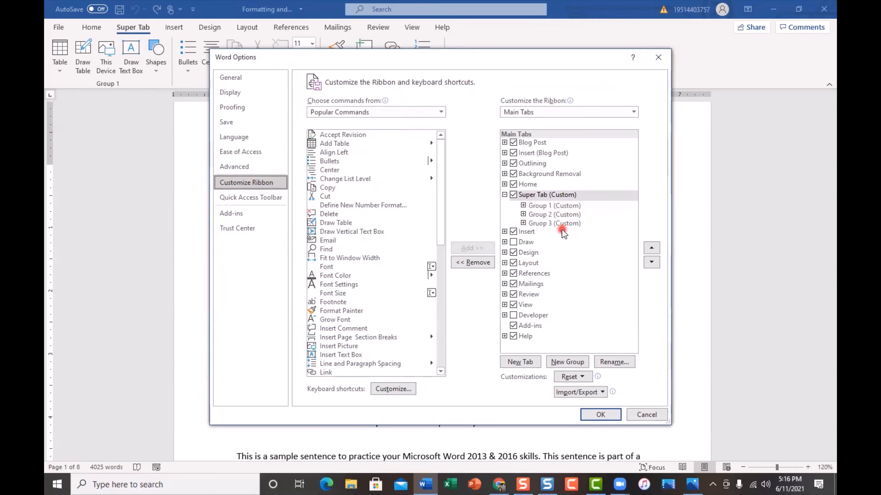
left_click(514, 195)
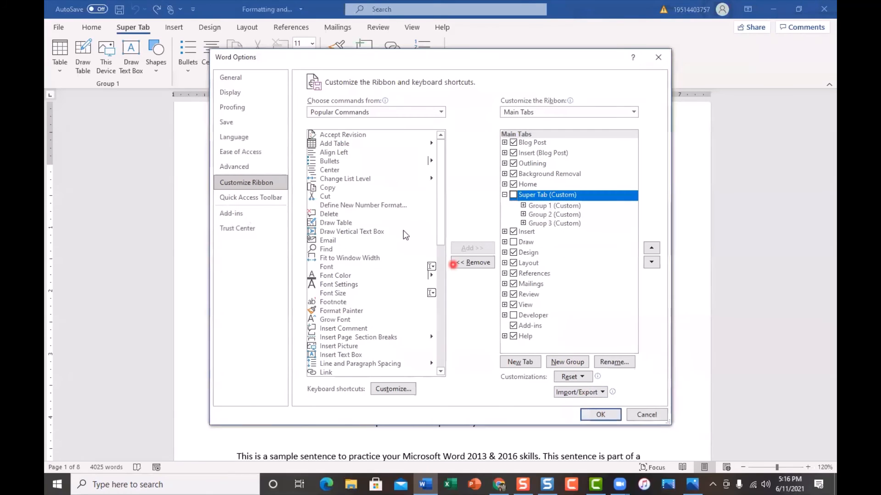
left_click(601, 414)
left_click(91, 29)
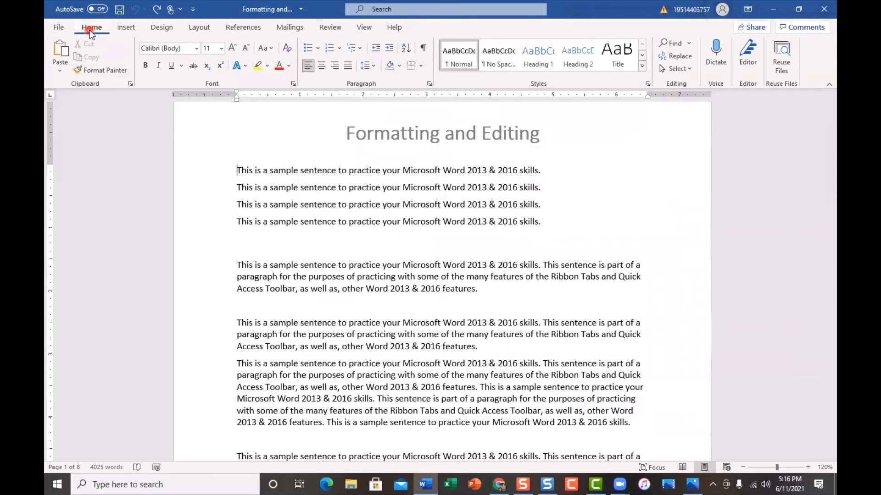
left_click(127, 27)
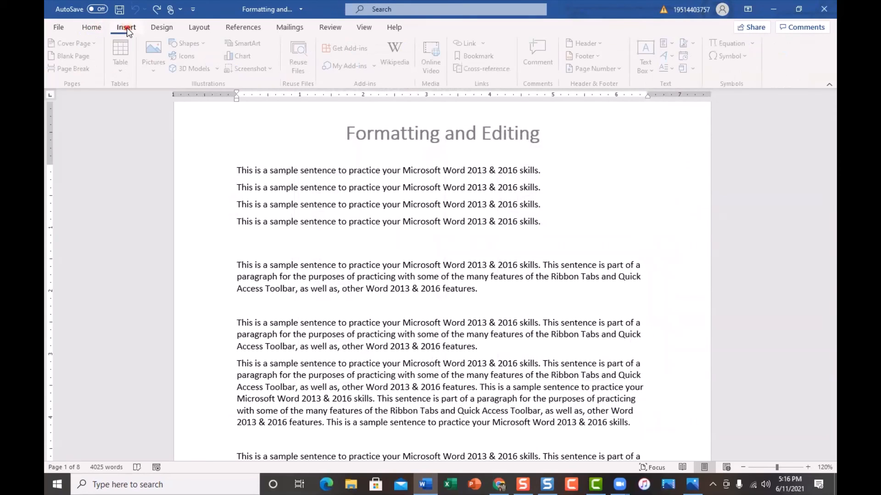
Show Super Tab on the ribbon again through the Customize Ribbon options, apply the change, and display its commands.
left_click(170, 29)
left_click(99, 31)
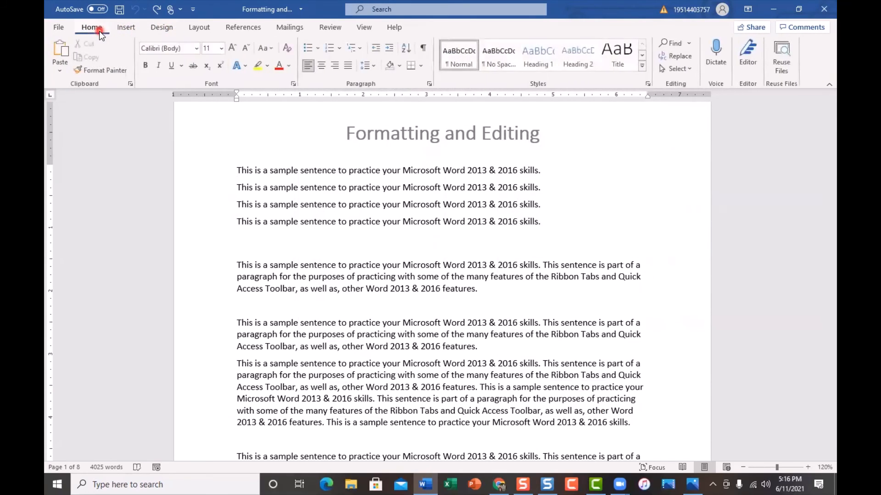
left_click(115, 42)
right_click(116, 47)
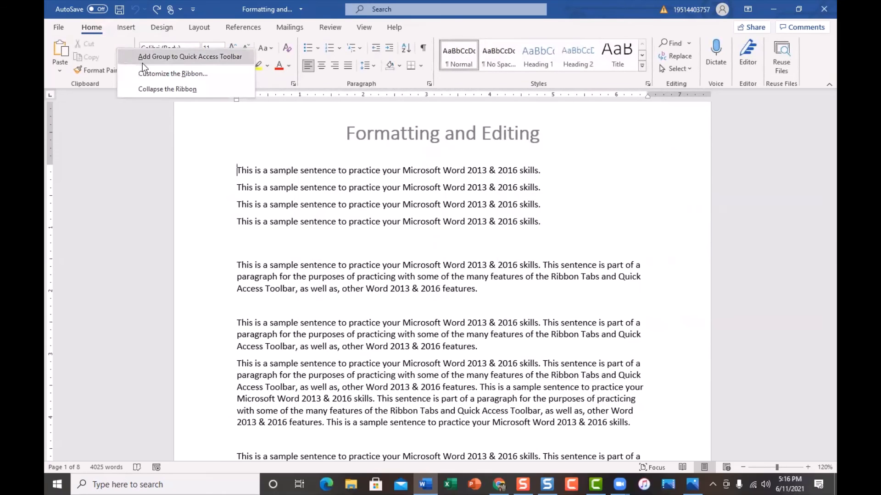
left_click(162, 75)
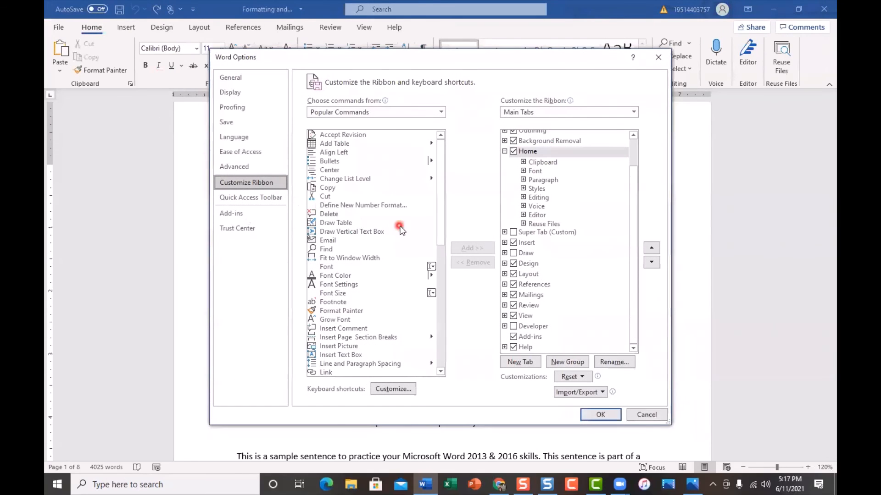
left_click(514, 232)
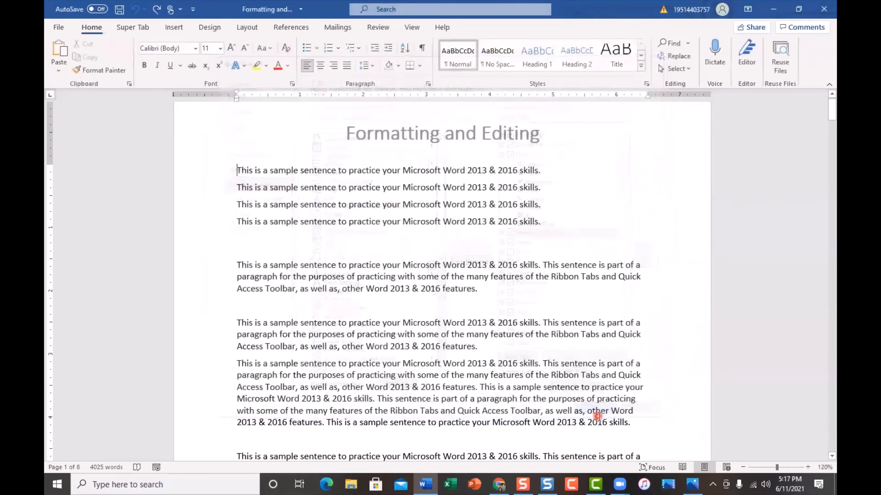
left_click(598, 415)
left_click(137, 28)
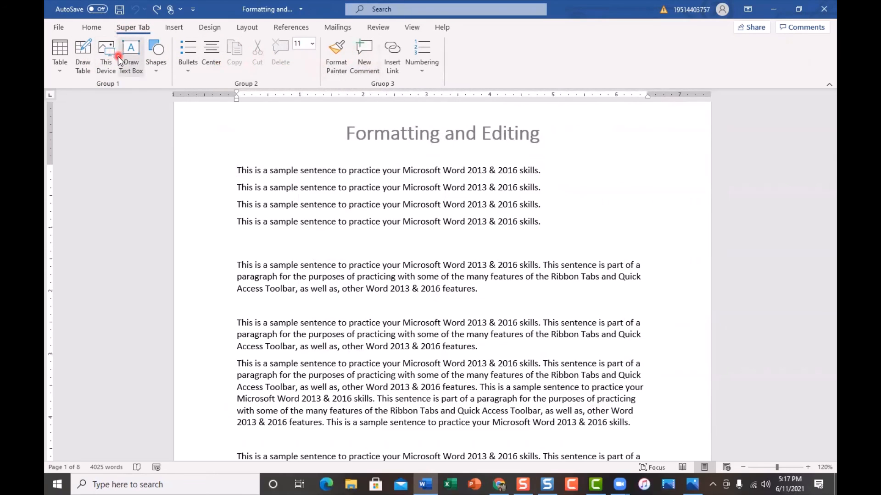
Open Word Options, turn off Super Tab in the Customize Ribbon settings, and apply the change.
left_click(59, 29)
left_click(69, 453)
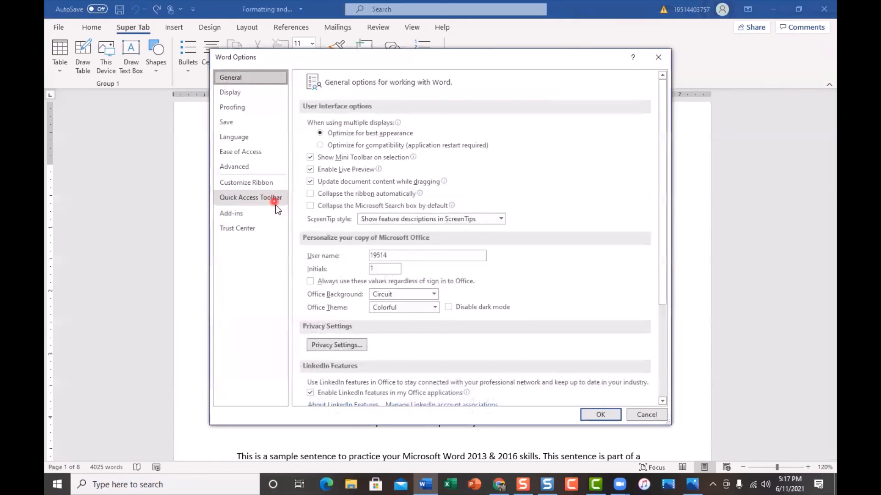
left_click(269, 184)
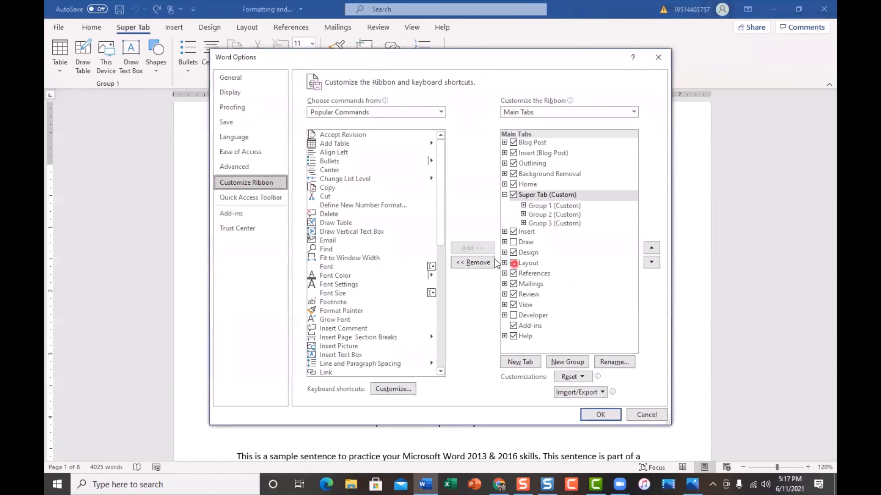
left_click(513, 194)
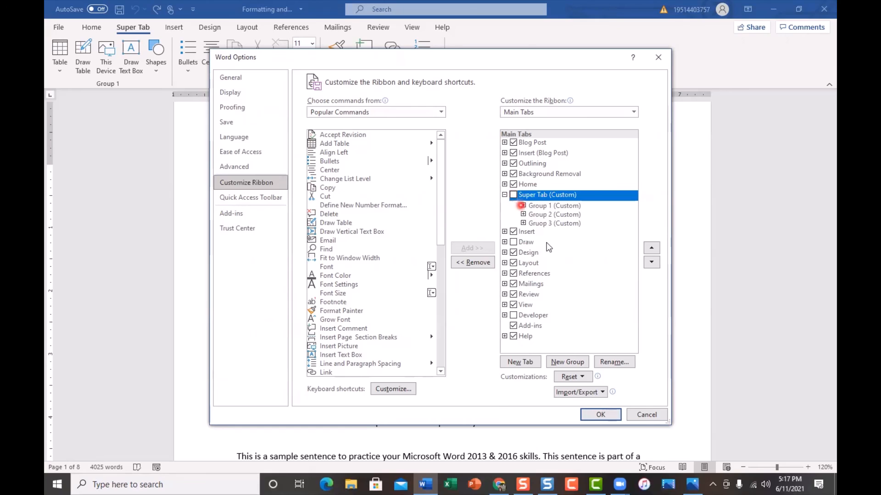
left_click(601, 416)
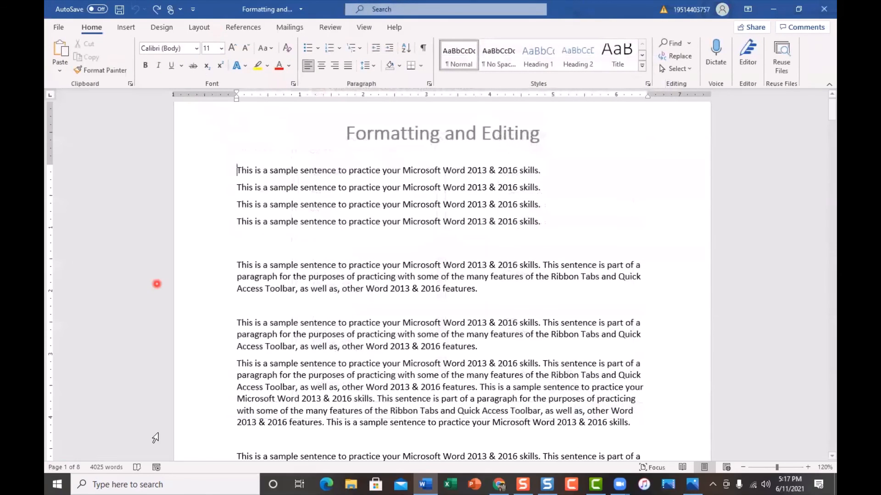